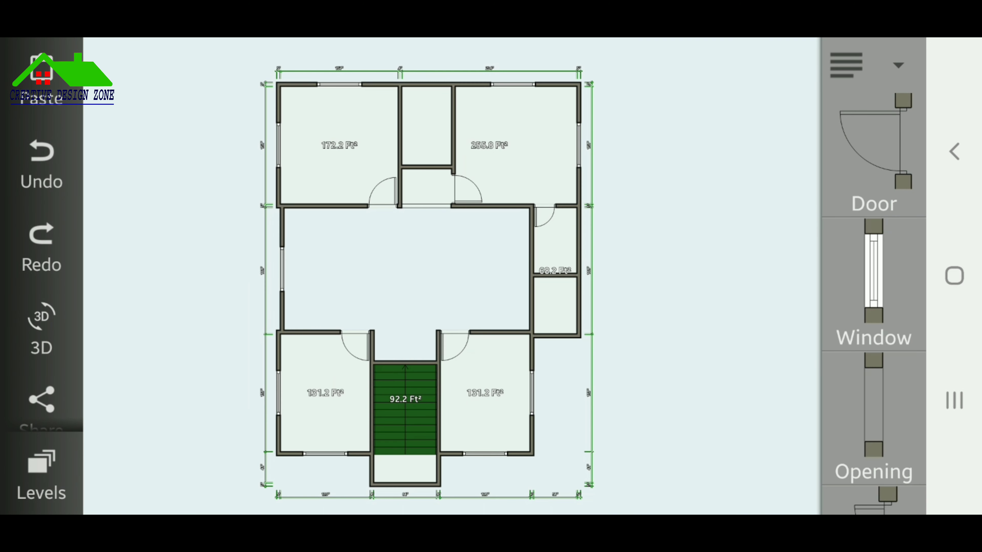
- Place a sliding door on the small room's right wall, then delete it as misplaced
scroll(874, 271, "down", 3)
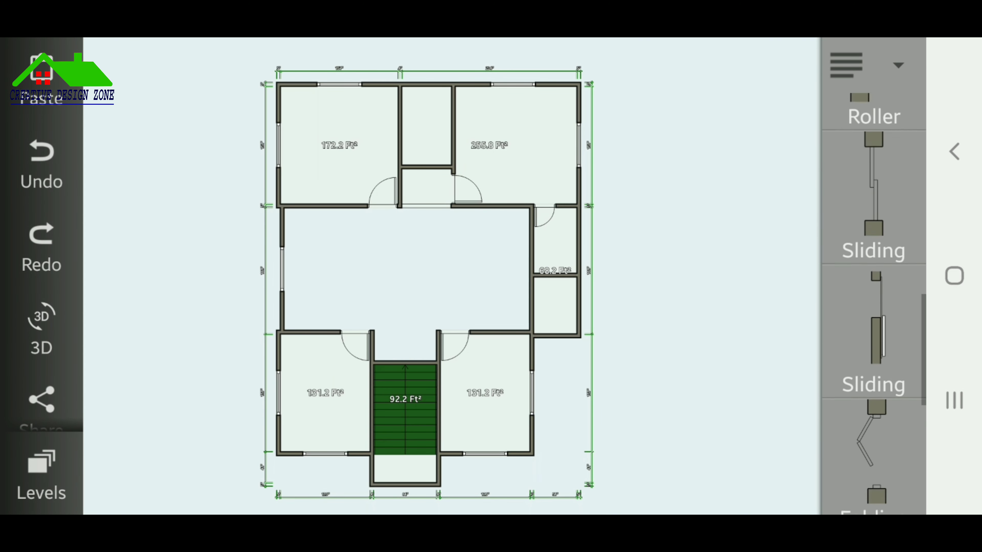
left_click_drag(874, 337, 576, 240)
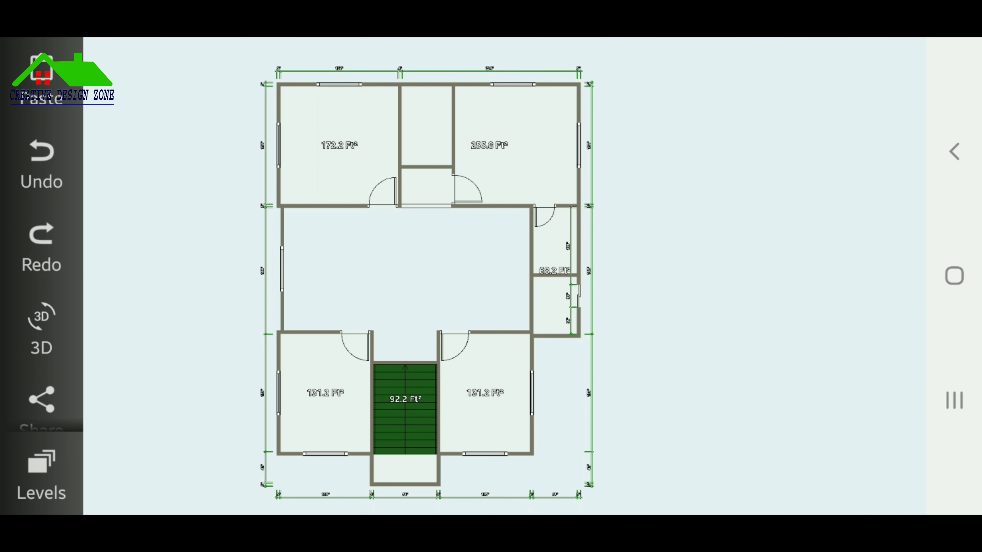
left_click(576, 296)
left_click(42, 86)
- Add a hinged door on the small room's left wall, swinging inward from the hall
scroll(617, 320, "up", 5)
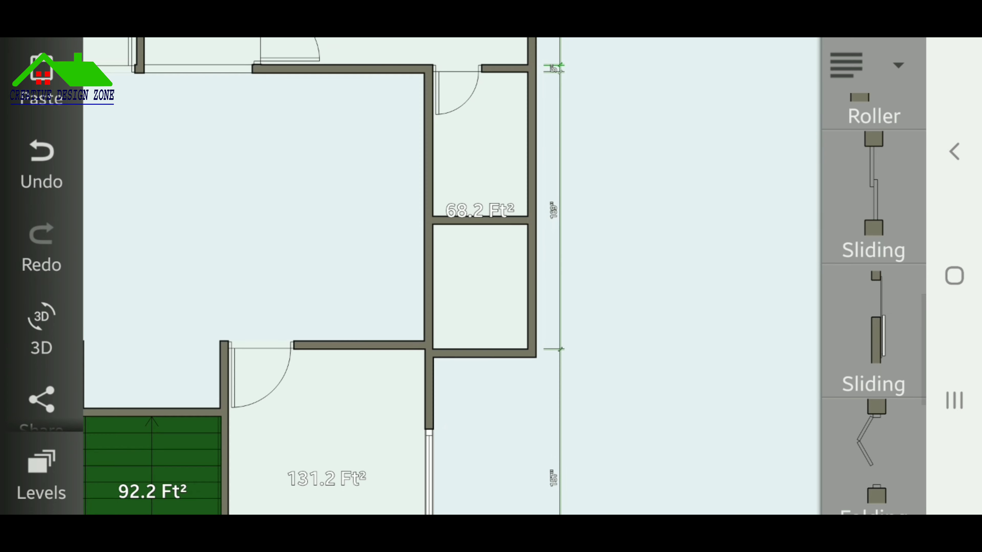
left_click_drag(874, 147, 552, 298)
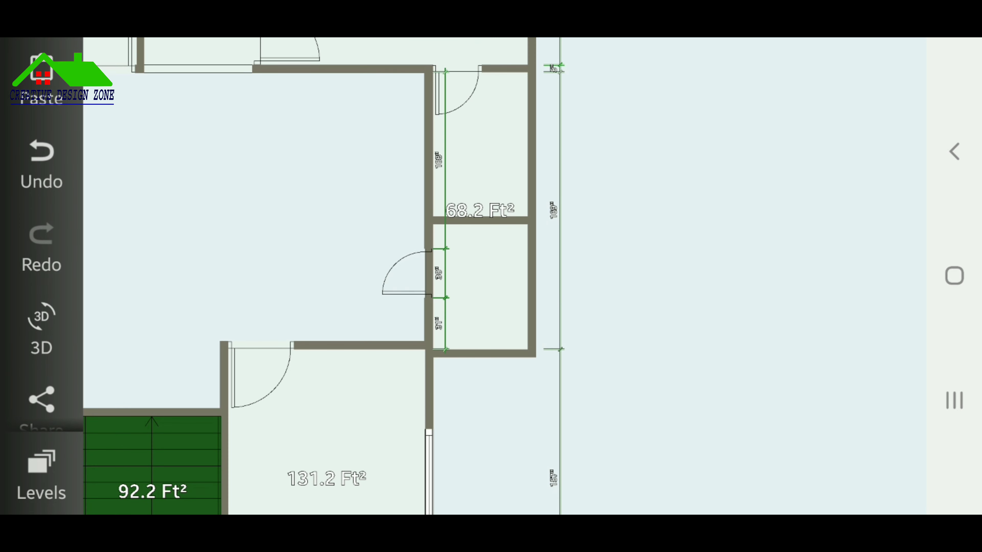
left_click(428, 251)
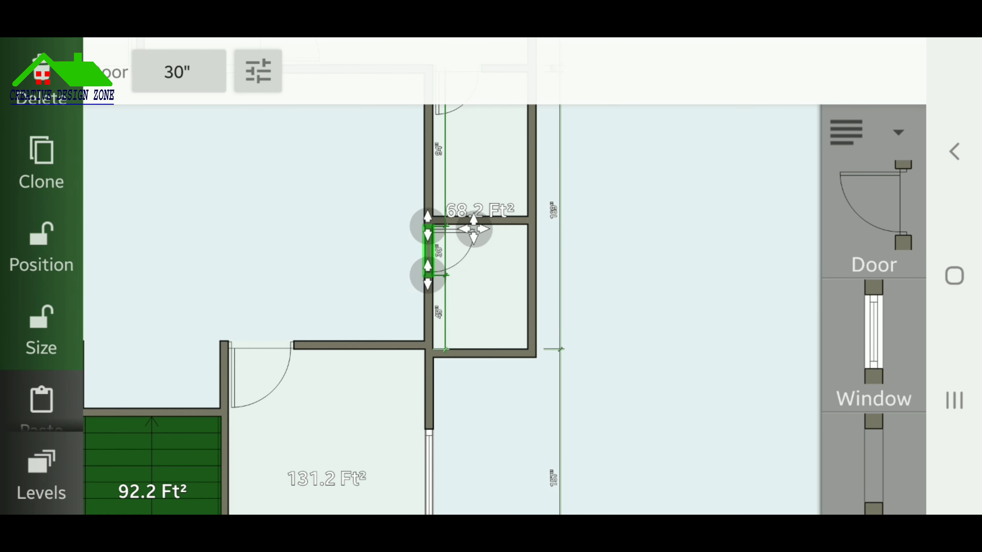
key("Escape")
- Shift the view of the plan around the new door
left_click(480, 287)
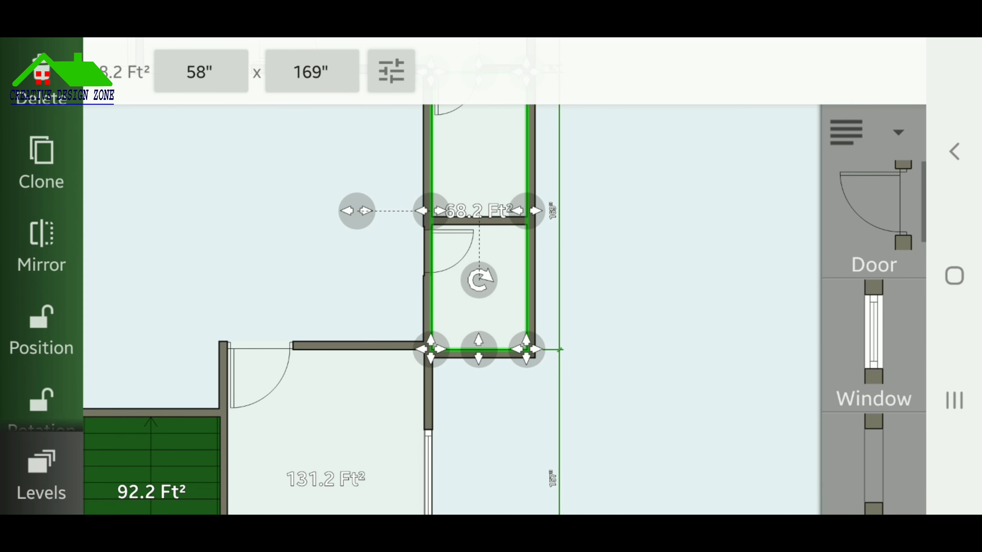
left_click(677, 271)
left_click_drag(657, 271, 705, 298)
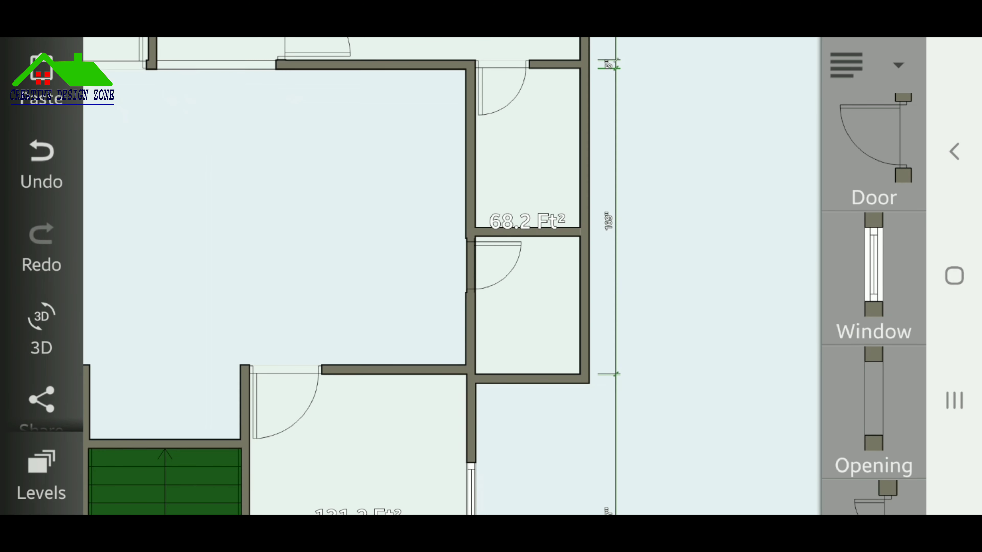
left_click(527, 309)
left_click(696, 271)
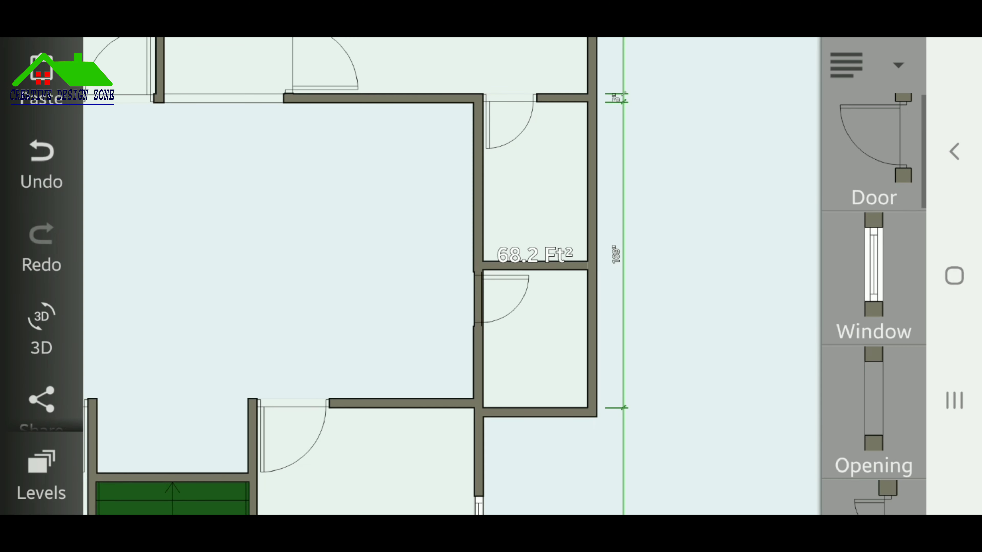
scroll(464, 271, "up", 1)
- Check the wall between the hall and the small rooms, then re-centre the view on the house
left_click(456, 411)
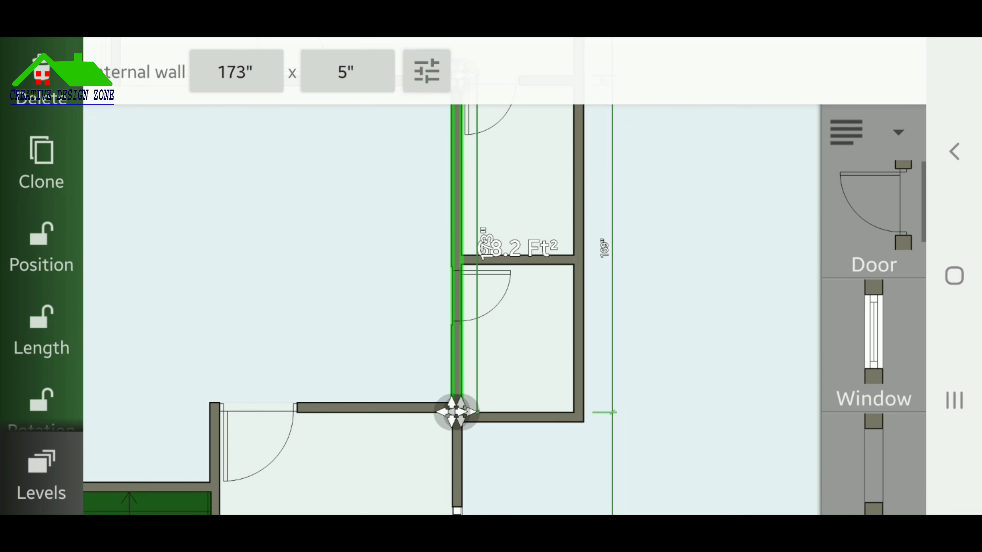
scroll(357, 308, "down", 2)
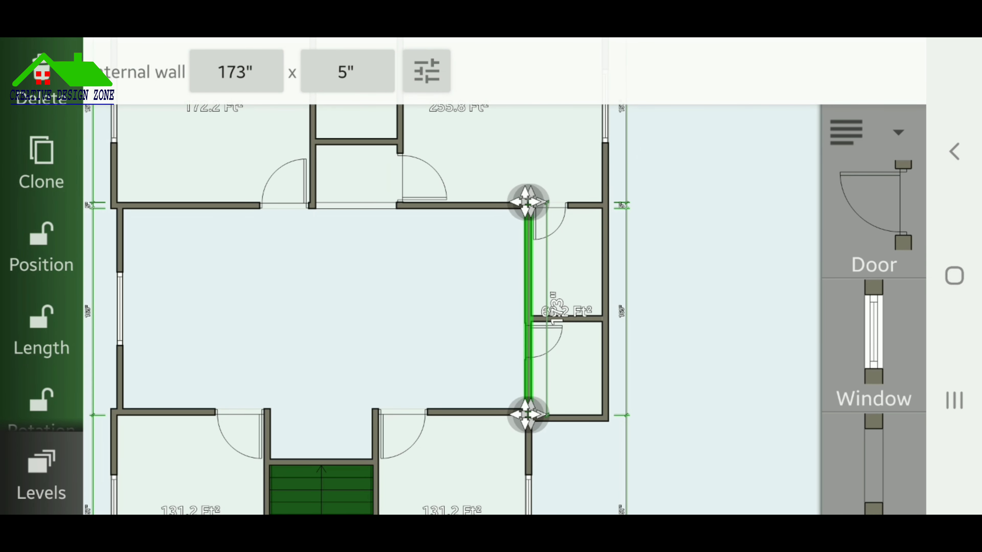
key("Escape")
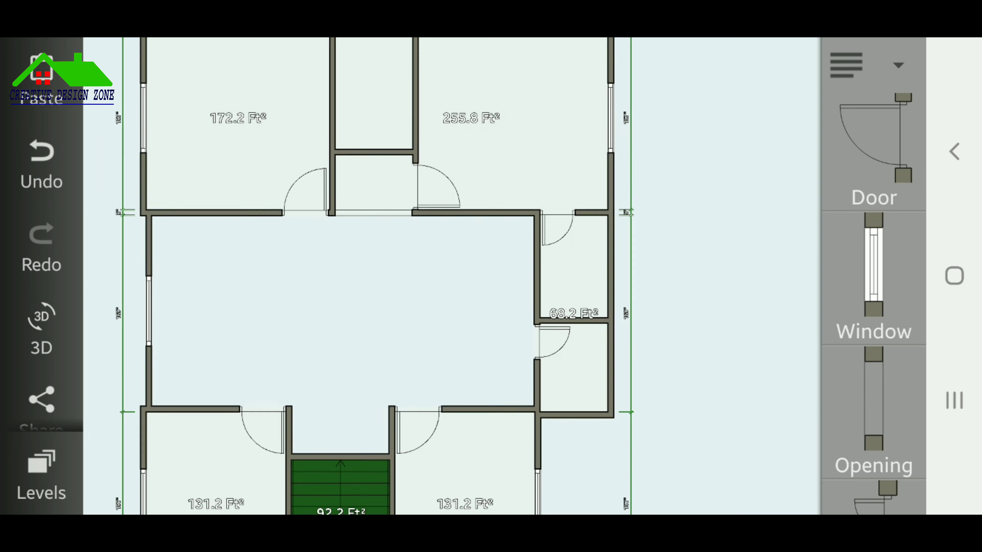
scroll(425, 270, "down", 2)
scroll(426, 271, "down", 1)
left_click_drag(426, 271, 412, 253)
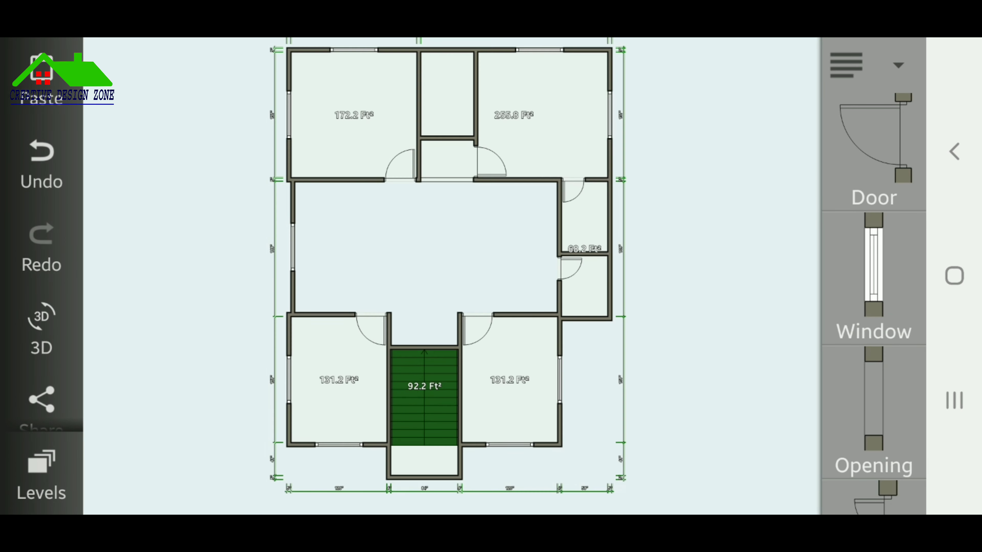
scroll(425, 271, "up", 1)
scroll(425, 271, "up", 1)
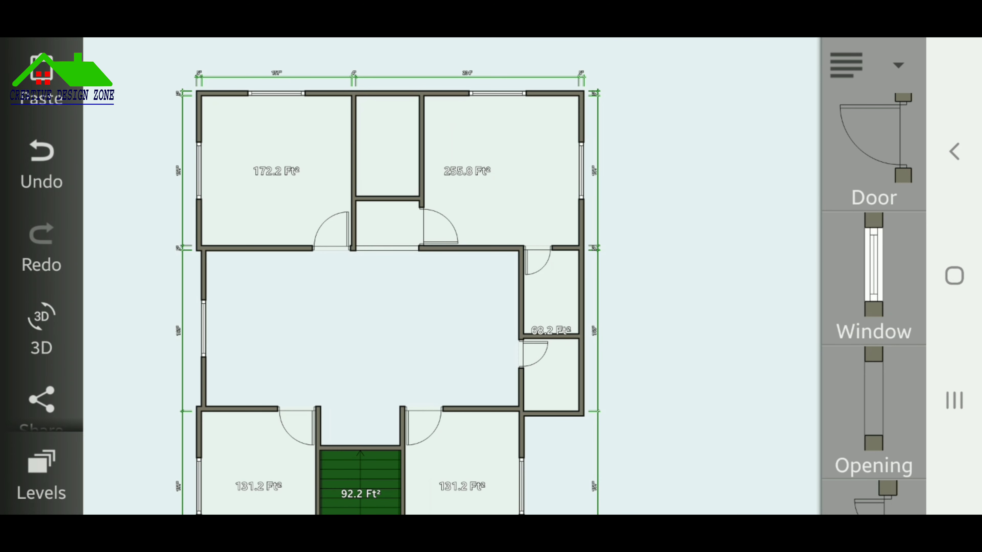
- Add a door in the wall between the top middle closet and the 255.8 Ft² room
left_click_drag(874, 139, 435, 185)
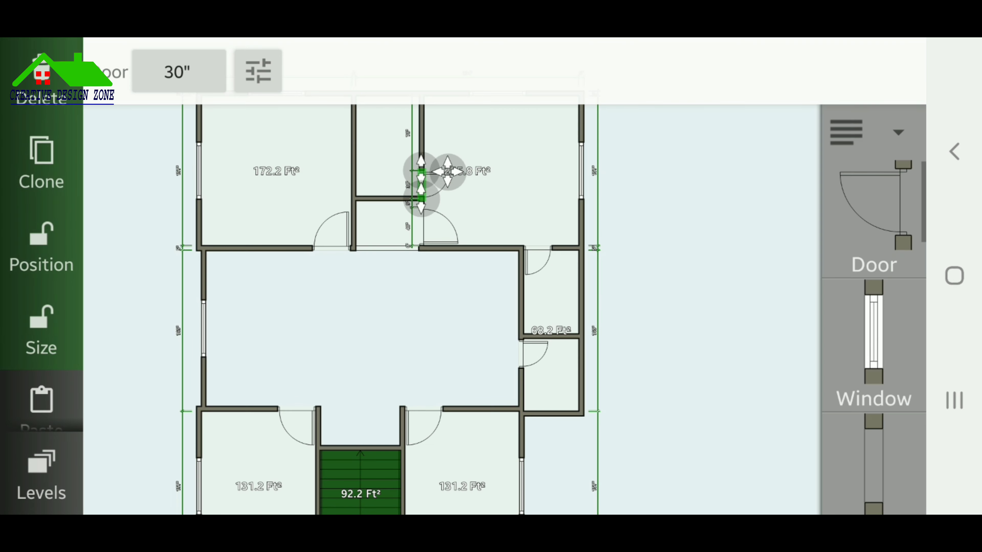
scroll(377, 137, "up", 3)
left_click_drag(348, 193, 402, 255)
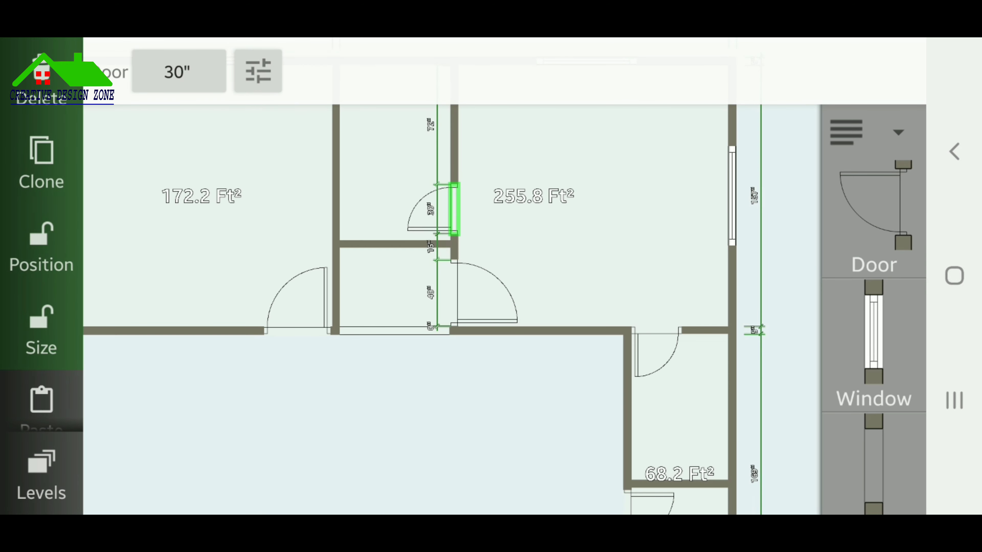
left_click(533, 197)
scroll(491, 310, "down", 5)
left_click(734, 425)
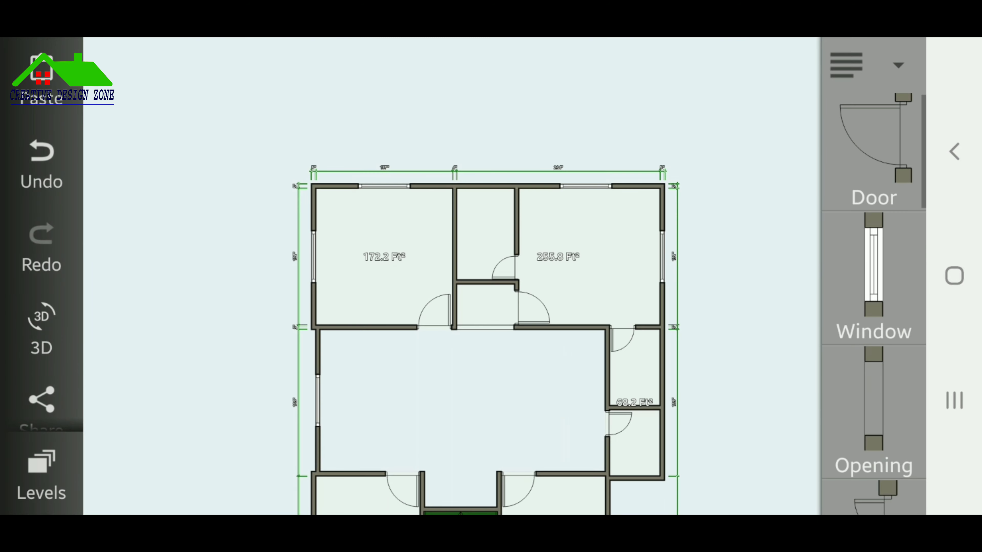
scroll(387, 310, "up", 1)
- Add a 24" window on the small side room's right wall
mouse_move(348, 425)
left_mouse_down()
mouse_move(350, 299)
mouse_move(379, 335)
mouse_move(313, 354)
mouse_move(257, 389)
left_mouse_up()
mouse_move(874, 271)
left_mouse_down()
mouse_move(457, 315)
mouse_move(458, 259)
left_mouse_up()
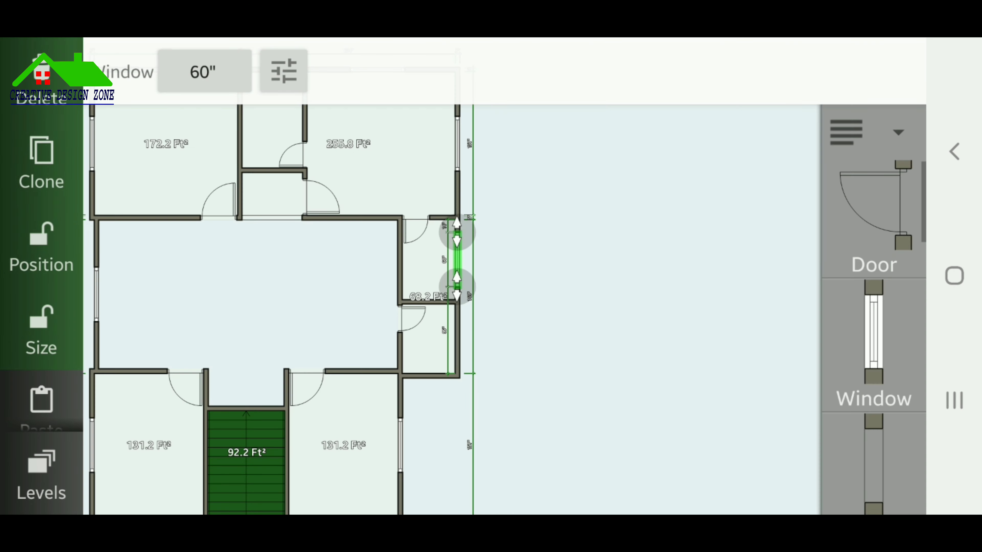
left_click(203, 72)
type("24")
left_click(403, 131)
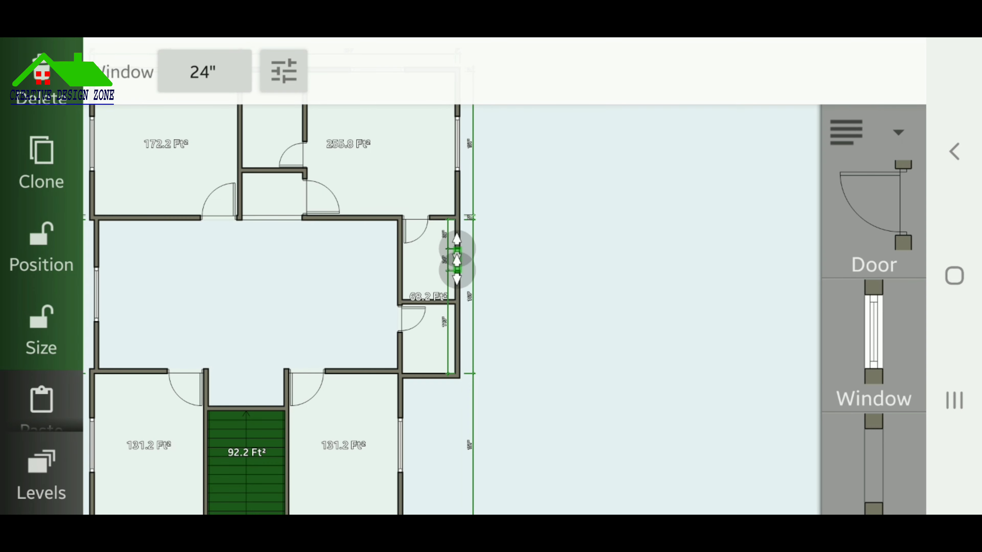
scroll(474, 286, "up", 5)
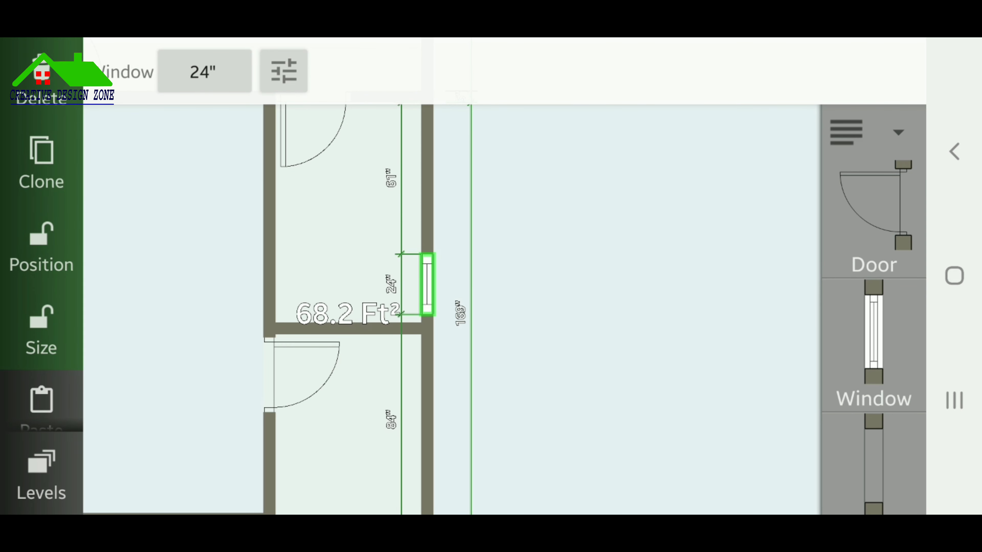
left_click(618, 271)
scroll(453, 271, "down", 5)
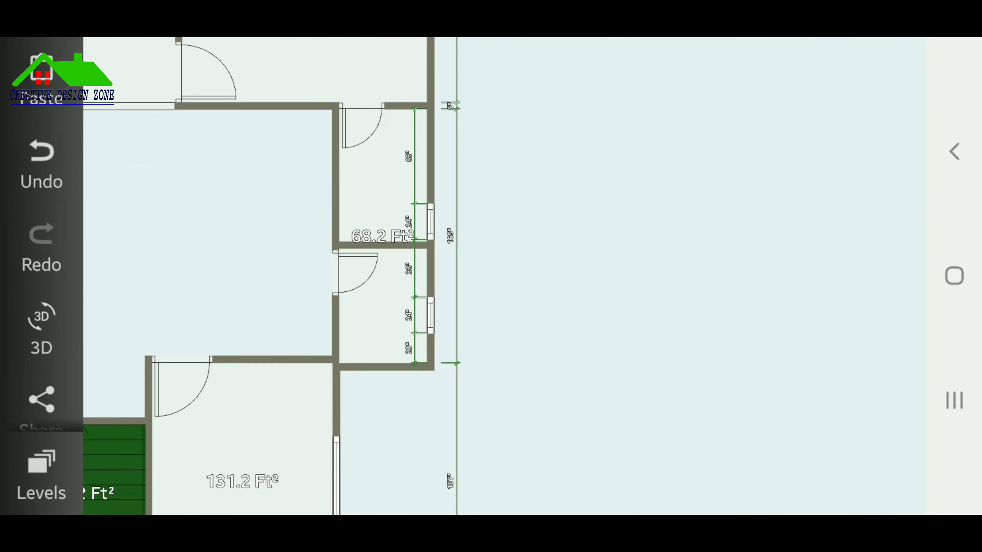
scroll(453, 271, "down", 3)
scroll(386, 251, "up", 2)
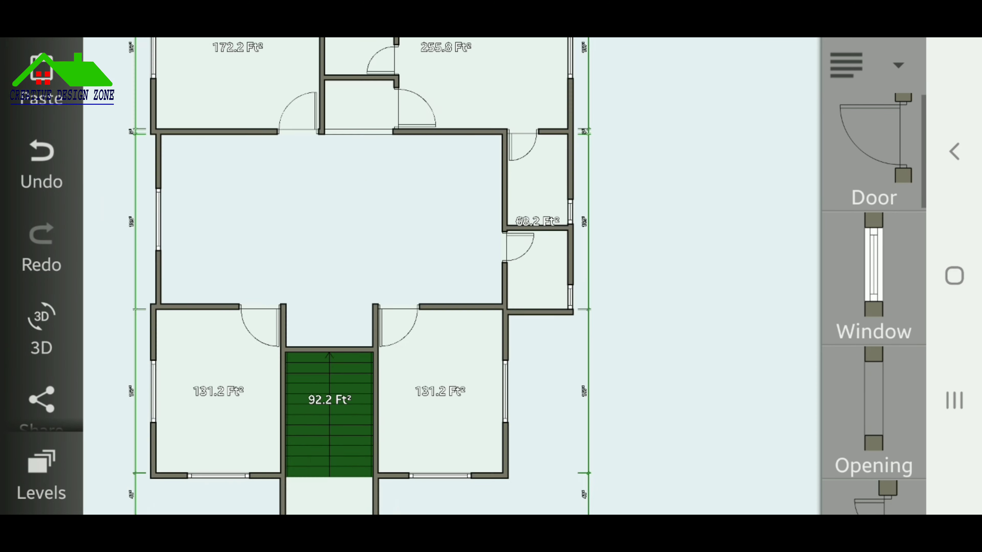
- Set the top middle room's top-wall window to 24" wide
left_click_drag(387, 193, 359, 352)
left_click_drag(387, 233, 380, 346)
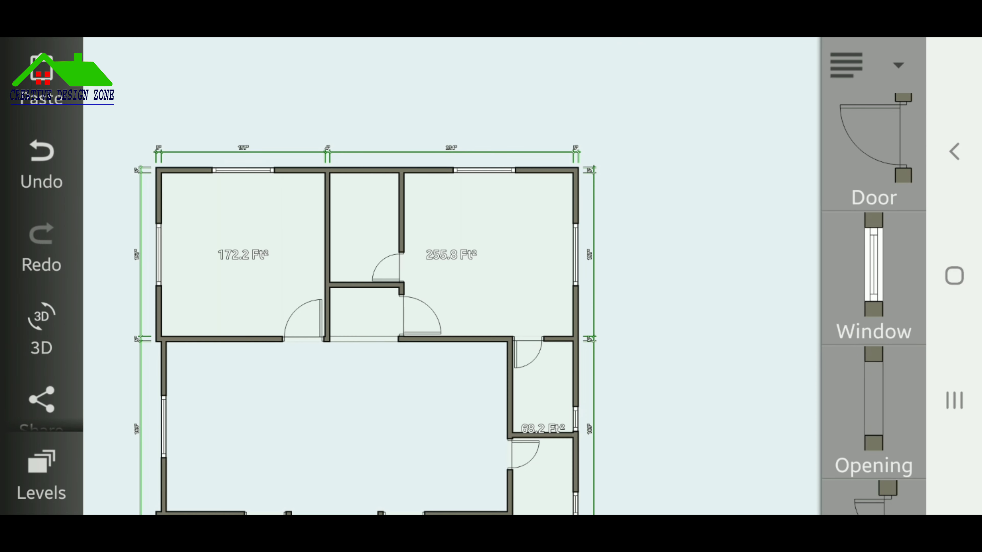
left_click(374, 170)
scroll(374, 193, "up", 5)
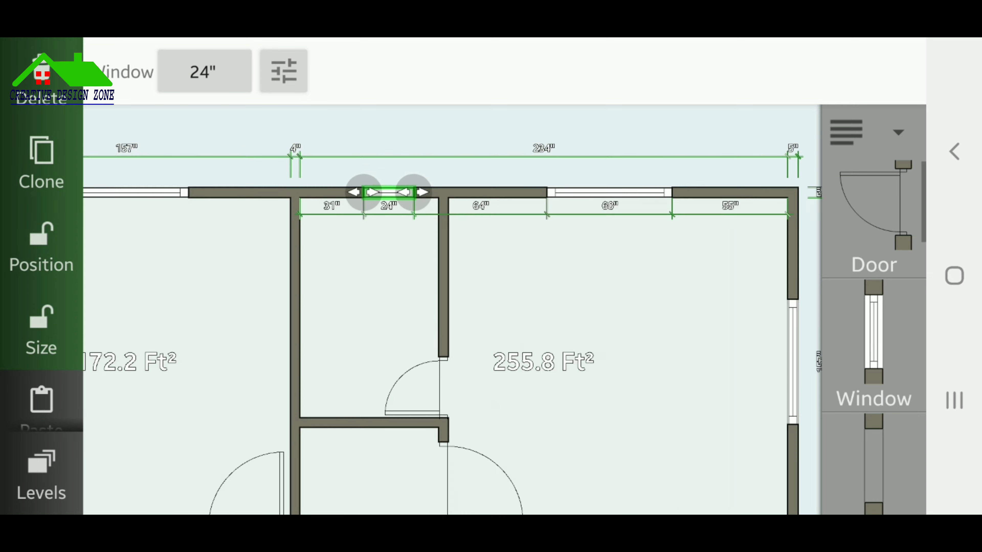
scroll(374, 194, "up", 1)
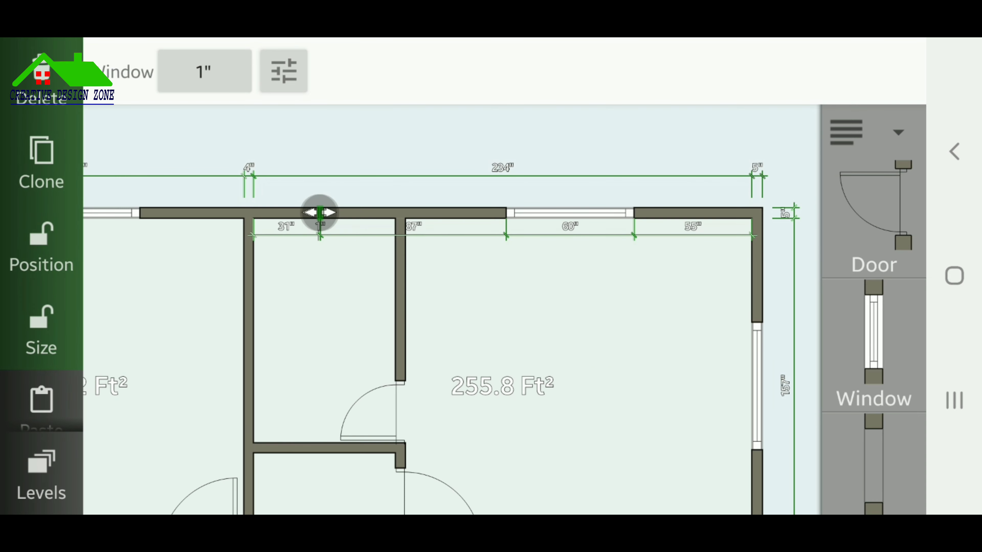
left_click(204, 71)
type("24")
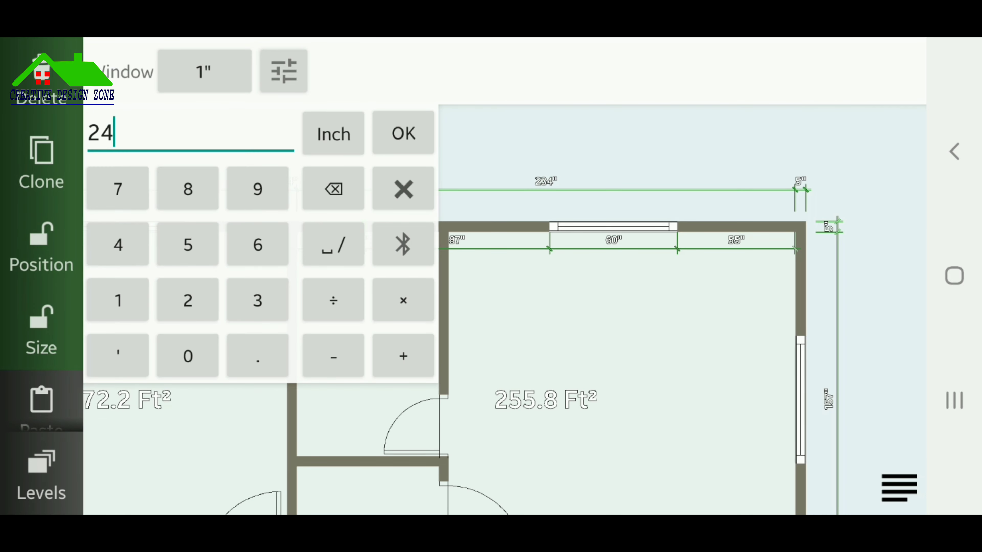
left_click(403, 133)
left_click(618, 329)
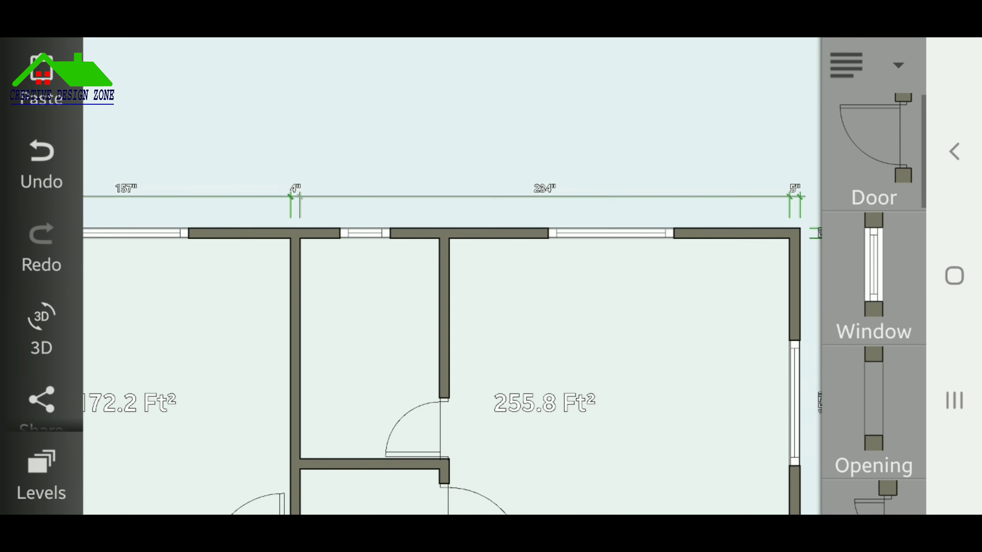
scroll(445, 270, "down", 5)
scroll(444, 270, "down", 3)
- Add a window in the stair landing's bottom wall
scroll(444, 271, "down", 4)
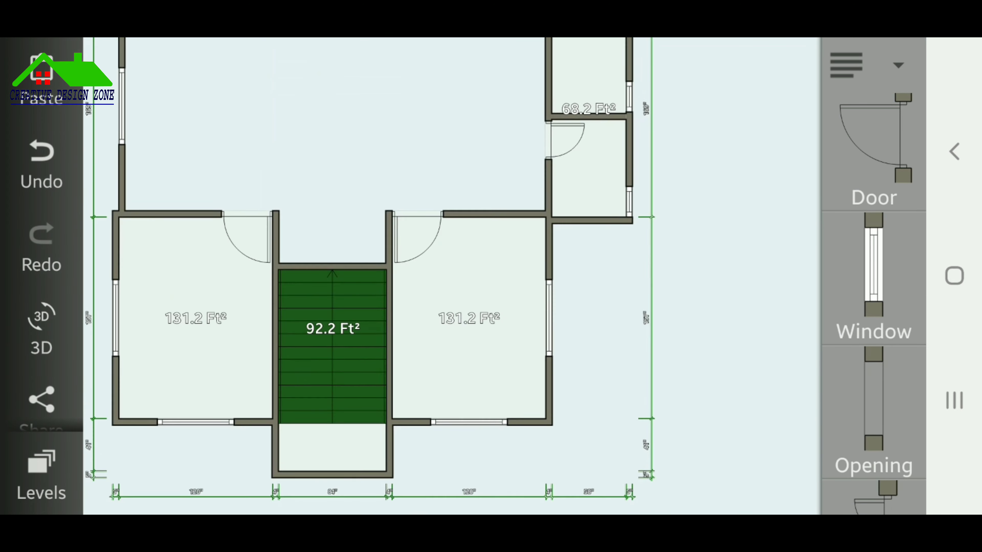
scroll(445, 271, "down", 2)
scroll(445, 271, "down", 3)
left_click_drag(444, 271, 478, 273)
left_click_drag(874, 263, 401, 304)
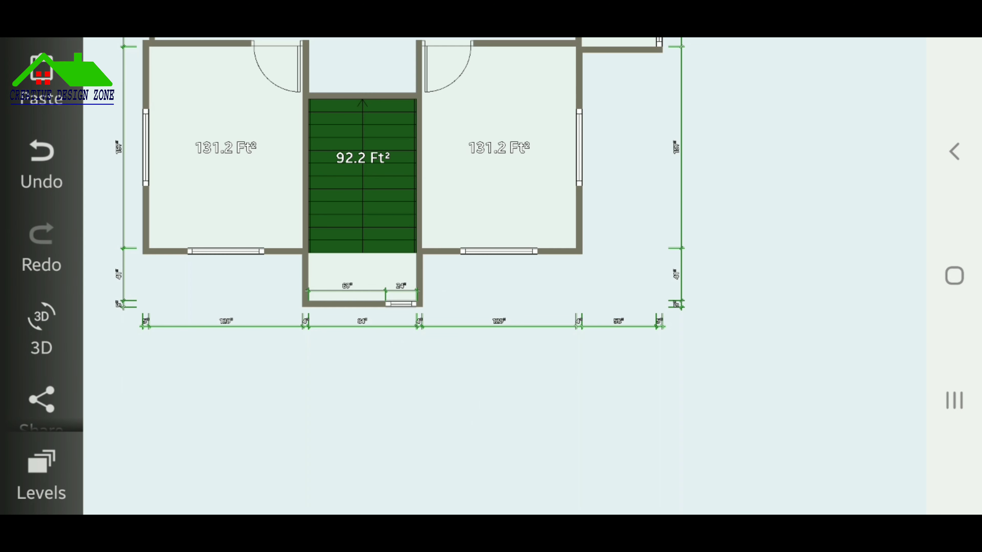
left_click(595, 386)
- Widen the landing's bottom-wall window from 24" to 30"
scroll(595, 157, "up", 2)
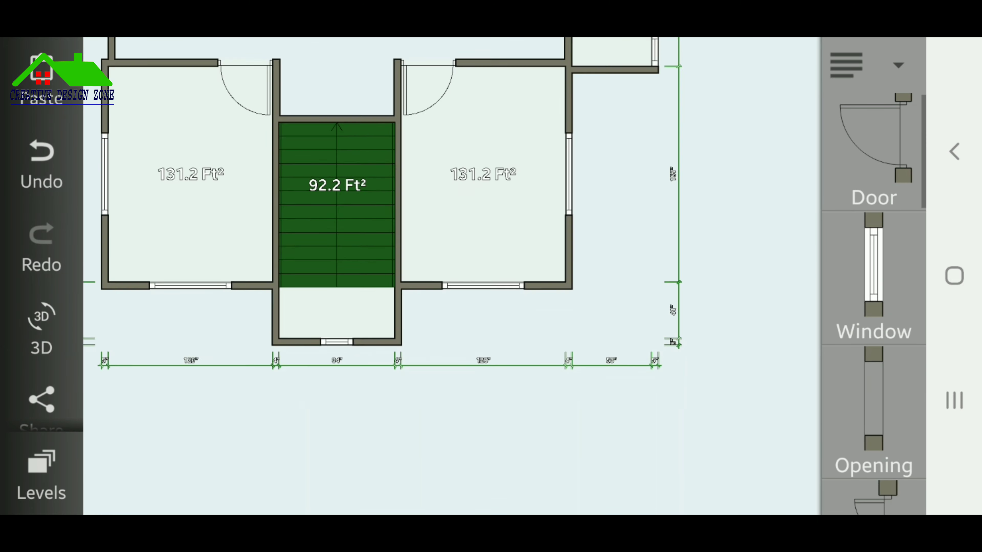
scroll(595, 157, "up", 2)
left_click(314, 334)
left_click(204, 72)
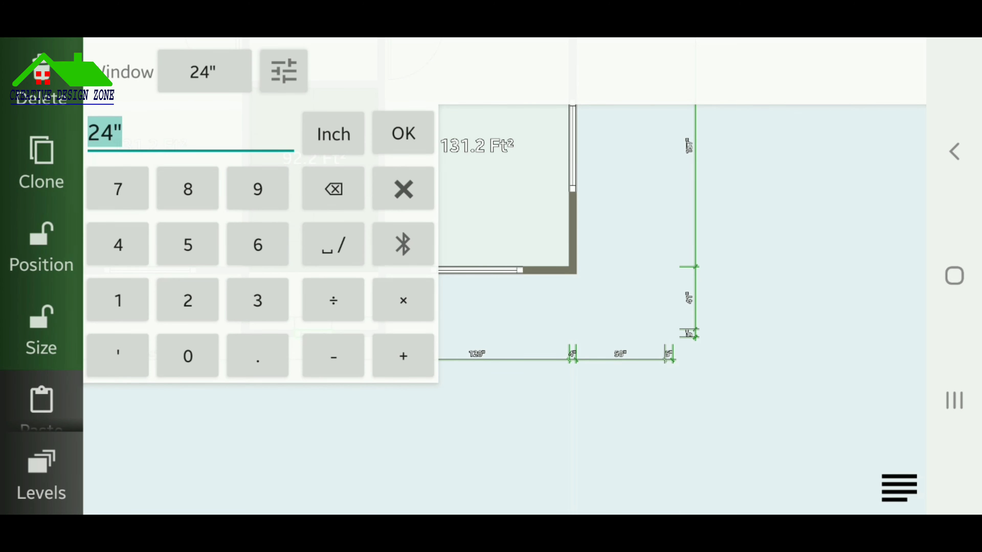
left_click(403, 134)
left_click(503, 445)
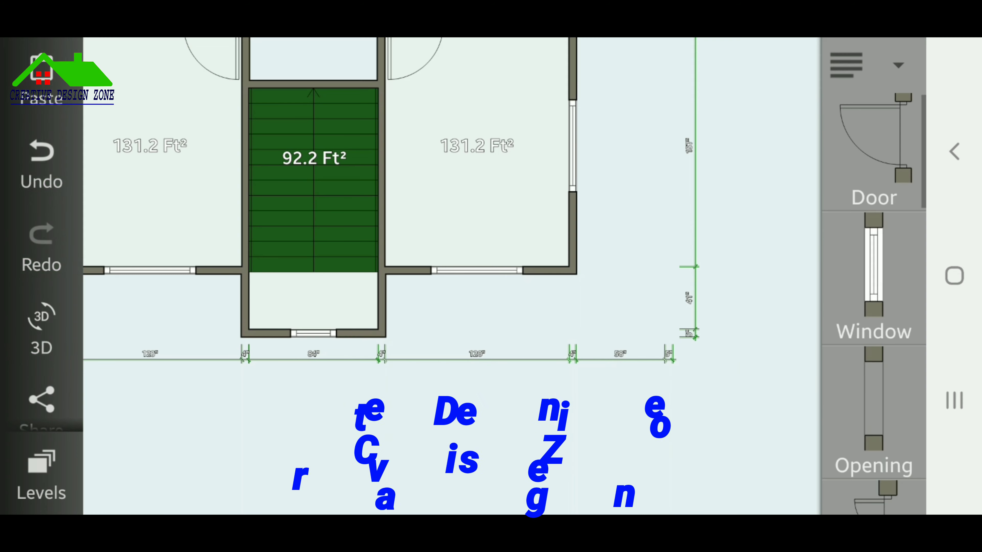
- Add a door in the right room's top wall beside the stairs
scroll(464, 271, "down", 2)
scroll(387, 232, "up", 1)
scroll(413, 271, "up", 3)
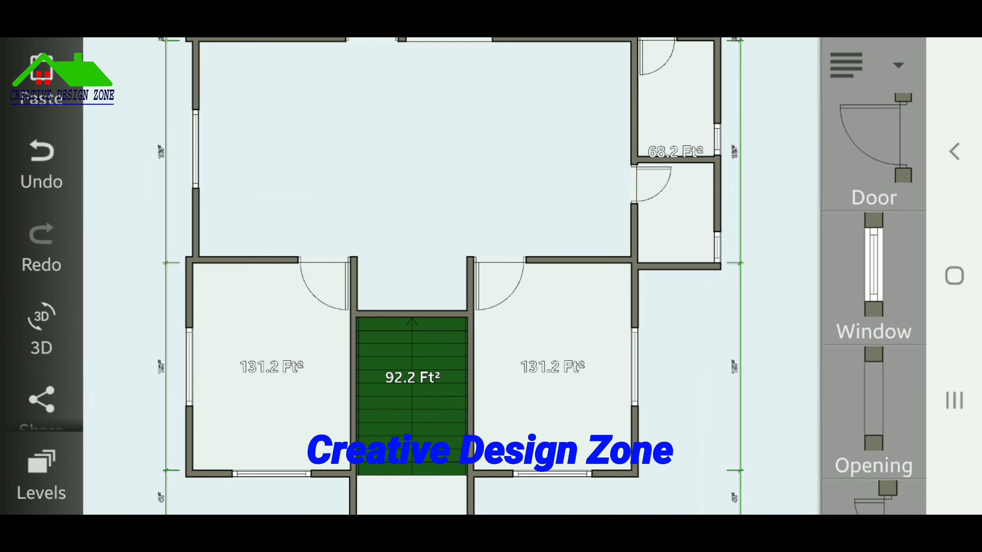
scroll(464, 271, "up", 2)
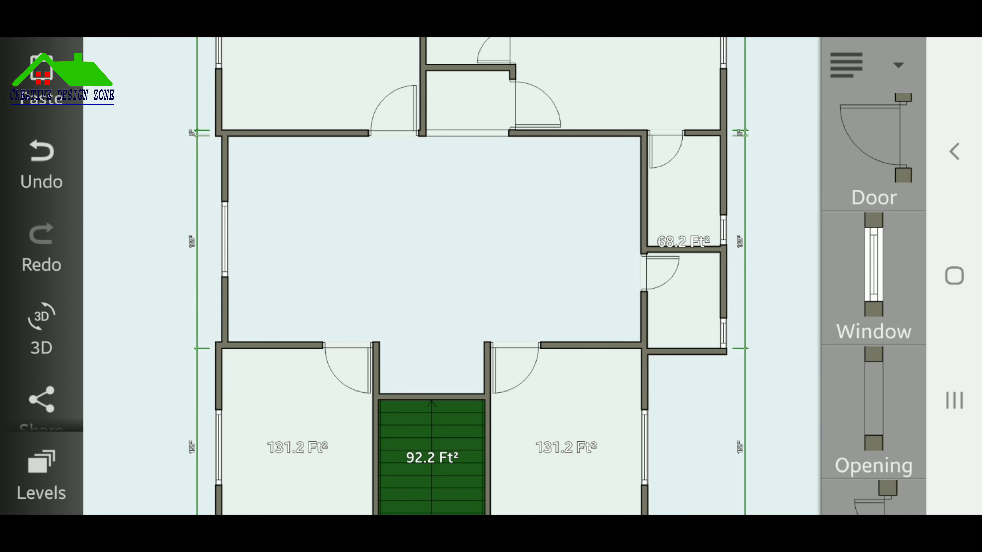
scroll(464, 271, "down", 3)
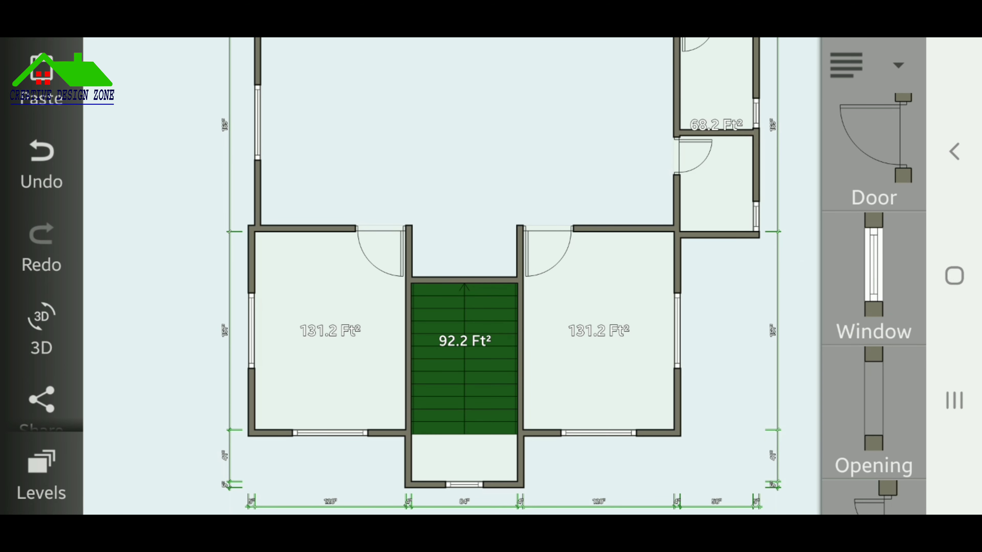
scroll(464, 271, "up", 3)
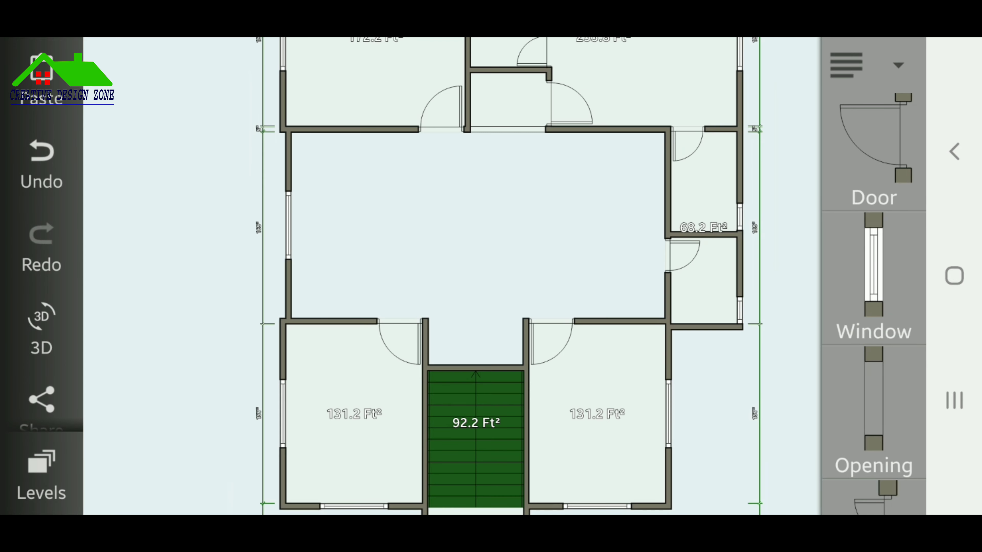
left_click_drag(873, 136, 591, 310)
left_click(514, 343)
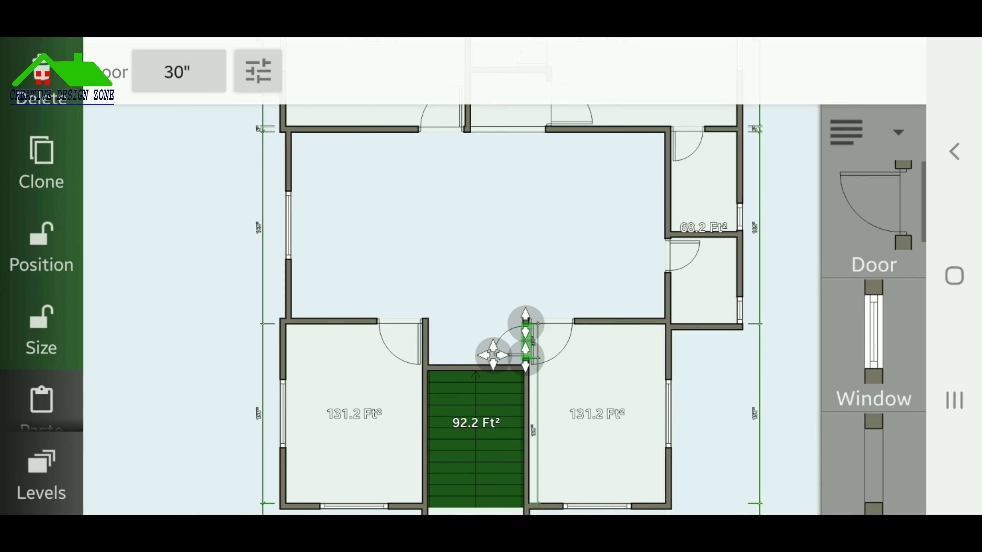
key("Escape")
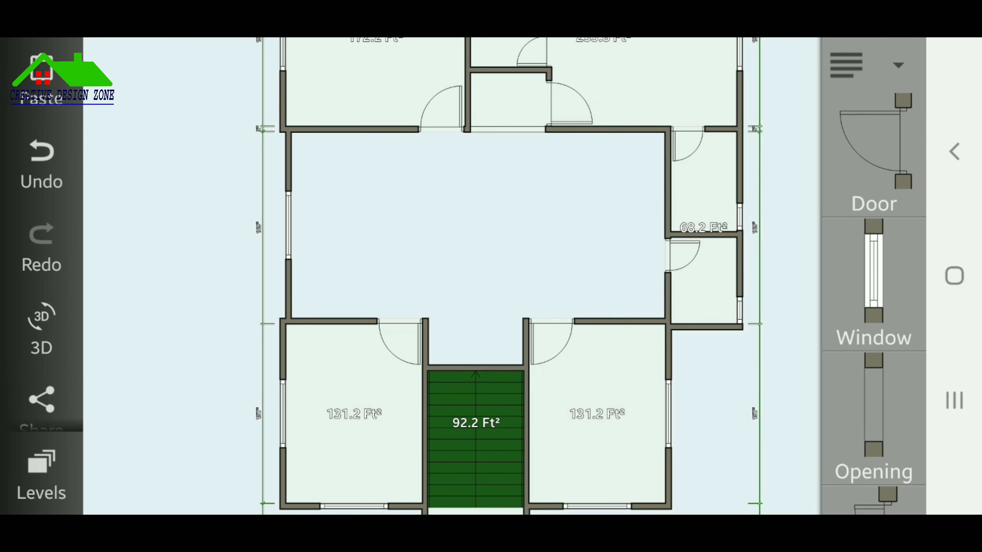
- Add a Structure wall above the stair landing and shorten it to 93"
left_click(874, 64)
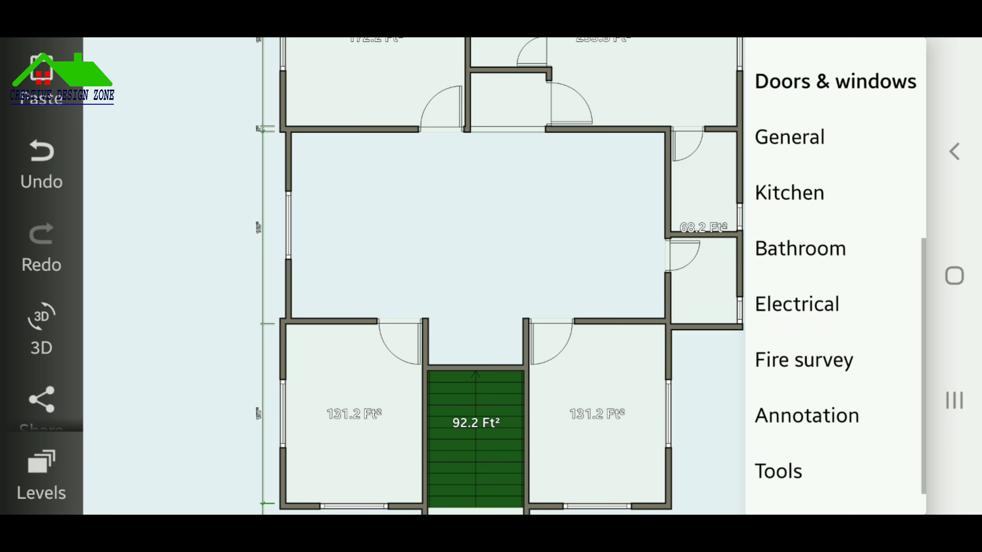
scroll(835, 277, "up", 4)
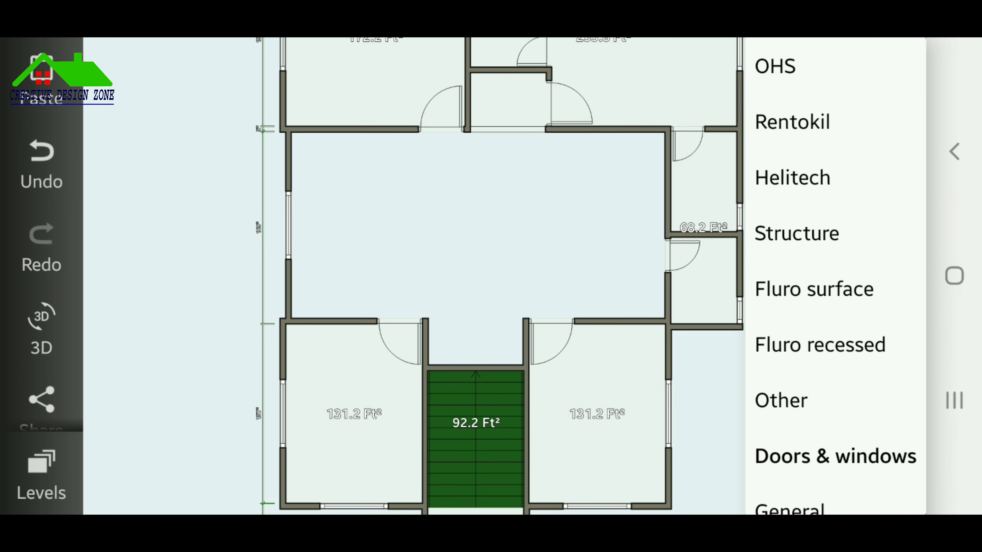
left_click(796, 234)
scroll(874, 271, "down", 5)
left_click_drag(874, 124, 655, 262)
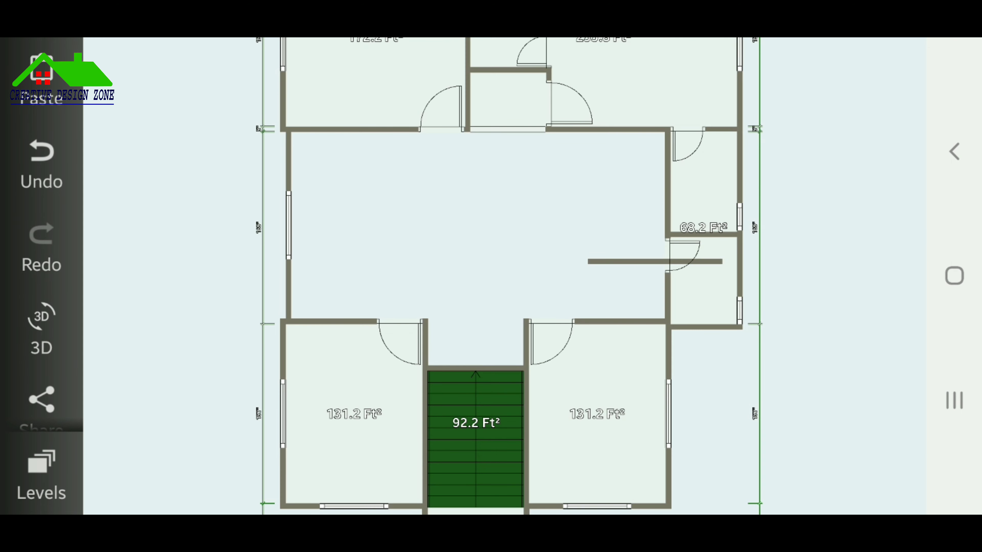
left_click(476, 321)
left_click_drag(557, 321, 528, 321)
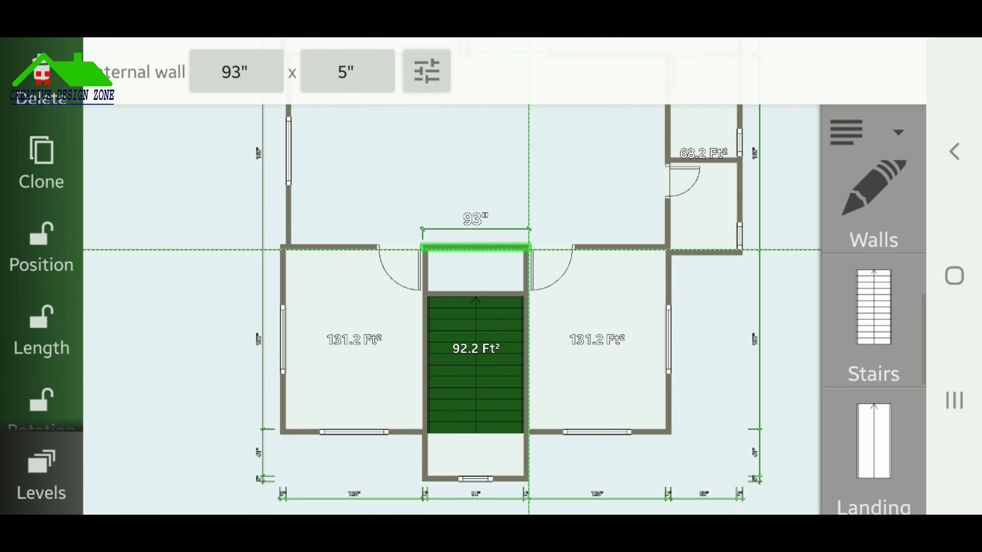
key("Escape")
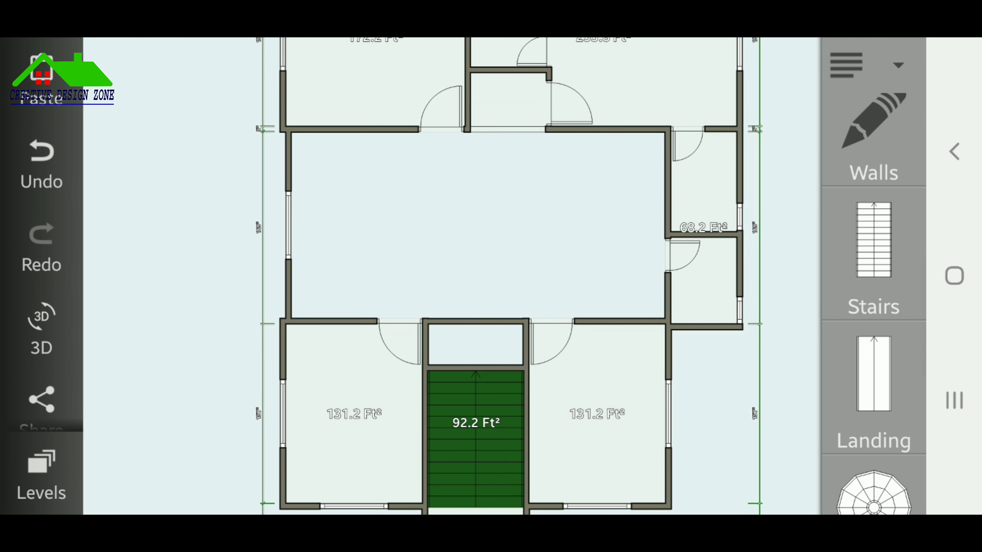
- Place a door in the new wall above the landing and set its width to 46"
left_click(874, 63)
left_click(837, 287)
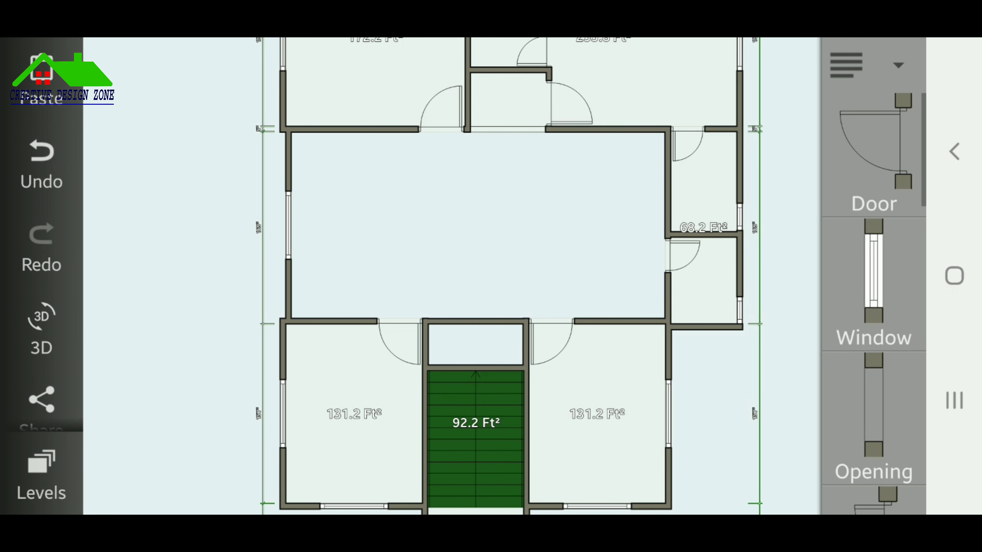
mouse_move(874, 147)
left_mouse_down()
mouse_move(504, 309)
mouse_move(449, 305)
left_mouse_up()
key("Escape")
left_click(448, 305)
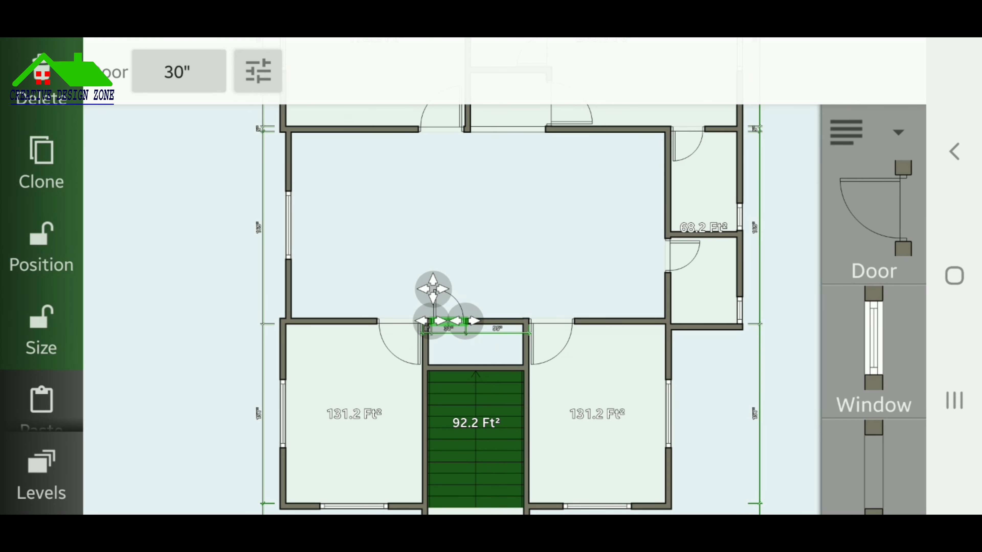
left_click(178, 71)
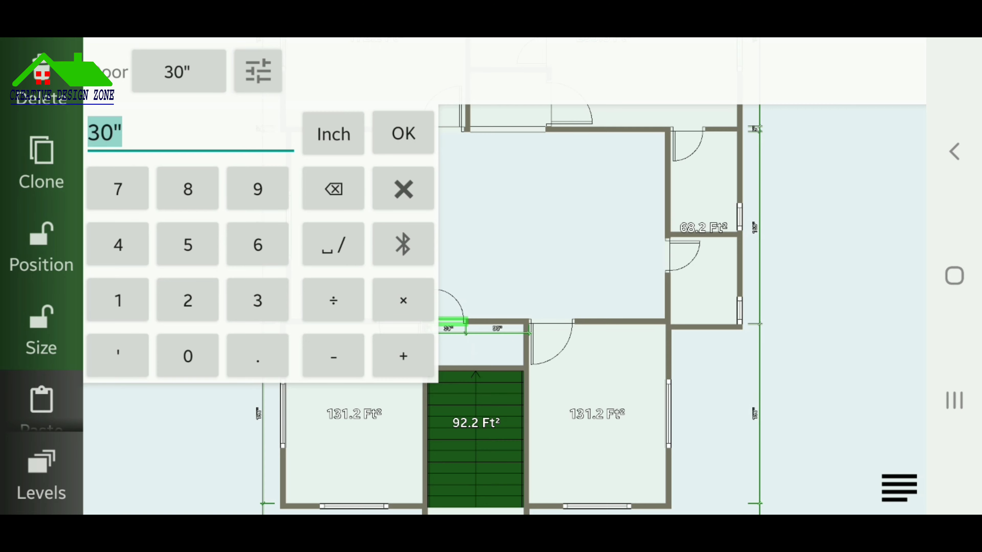
left_click(404, 133)
key("Escape")
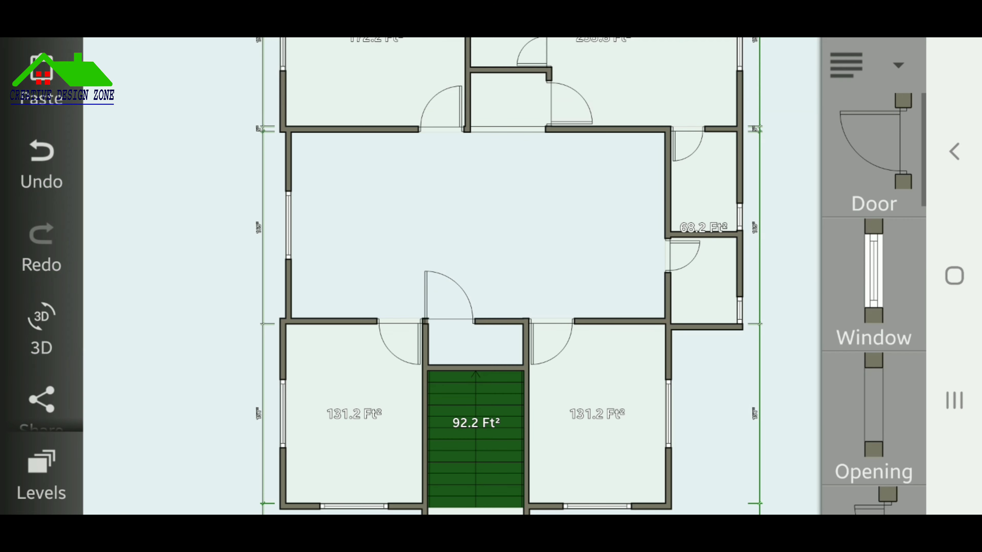
scroll(475, 271, "down", 3)
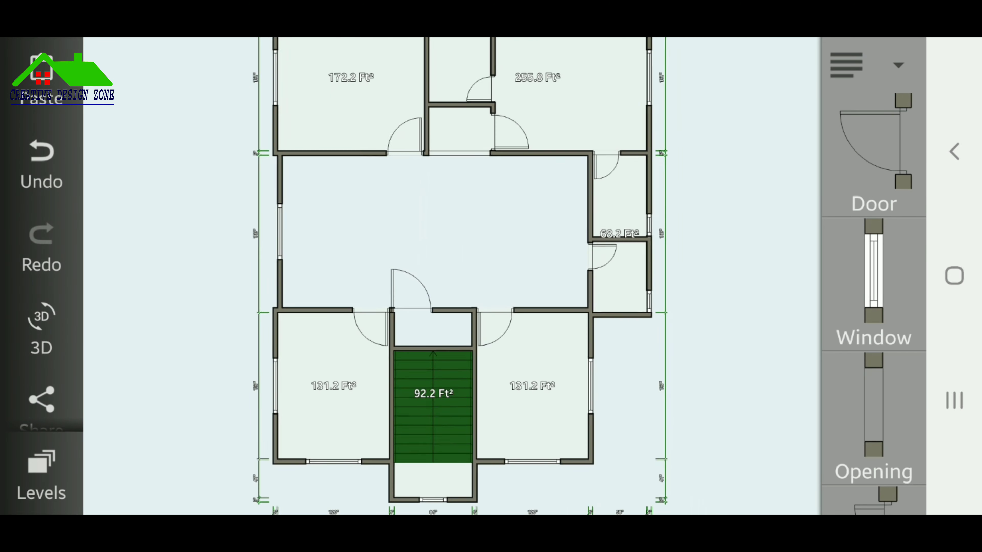
- Show the furniture items and place a double bed in the 172.2 ft² room
scroll(476, 271, "up", 5)
scroll(445, 306, "up", 2)
scroll(476, 271, "down", 2)
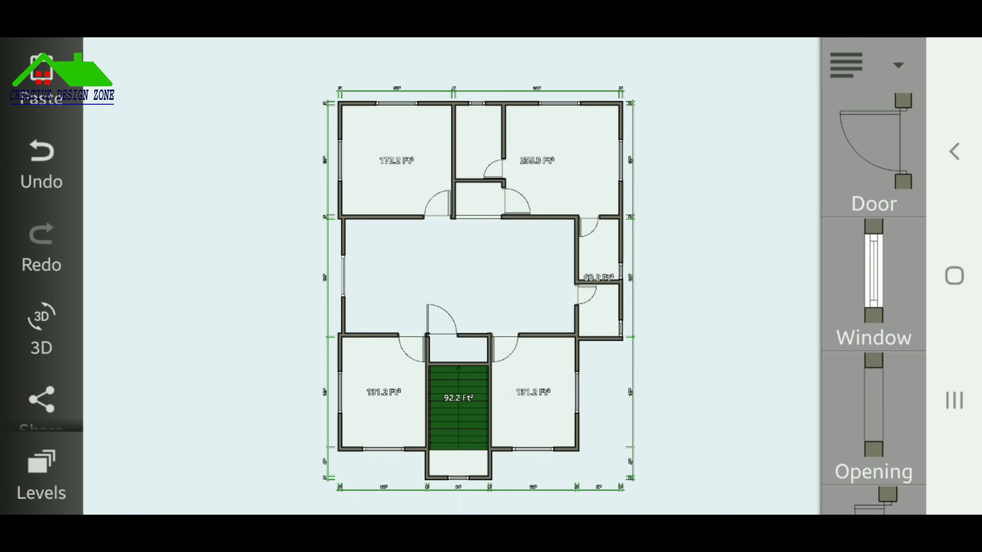
scroll(475, 271, "down", 2)
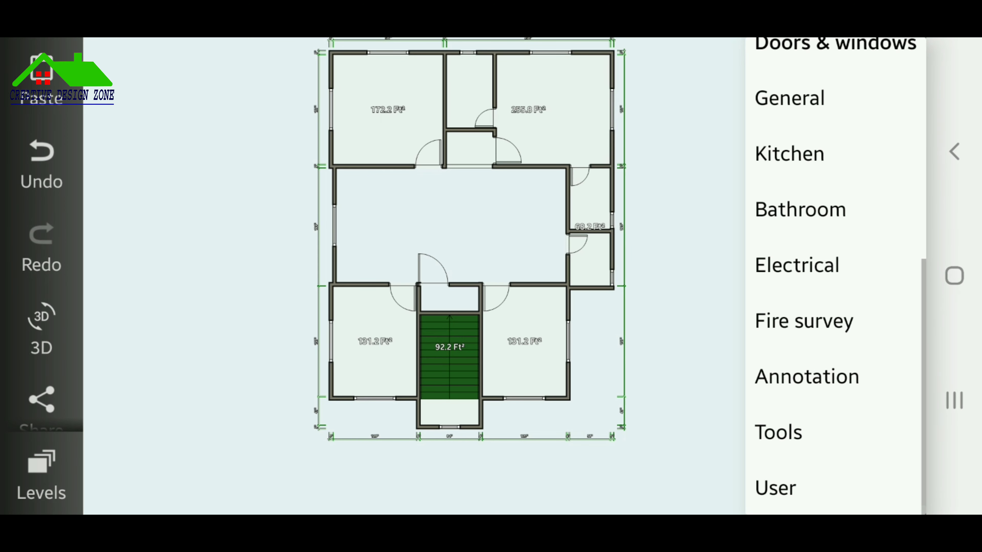
scroll(835, 271, "up", 5)
left_click(789, 347)
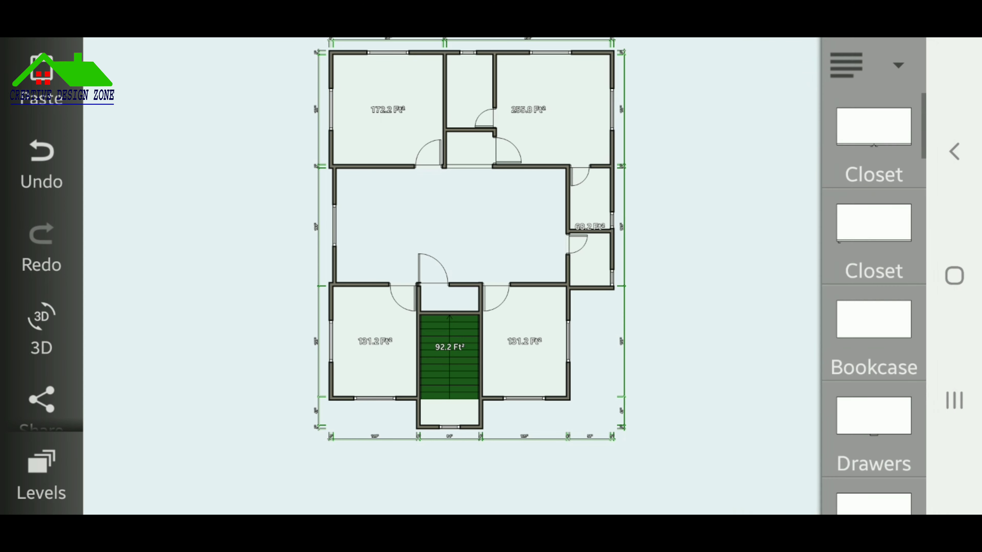
scroll(874, 271, "down", 5)
scroll(873, 271, "down", 5)
scroll(874, 270, "down", 5)
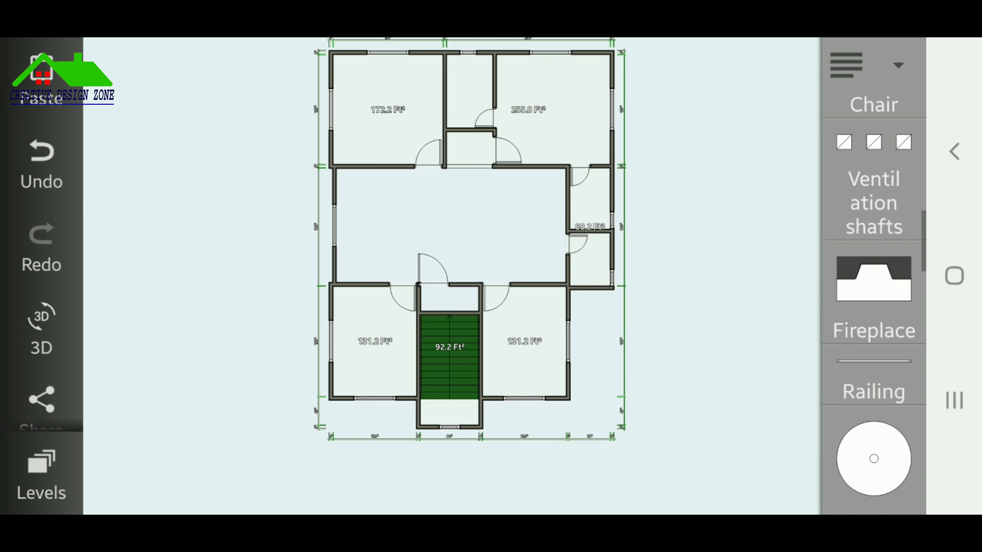
scroll(874, 271, "down", 5)
scroll(874, 271, "down", 5)
scroll(874, 271, "down", 5)
scroll(873, 271, "down", 5)
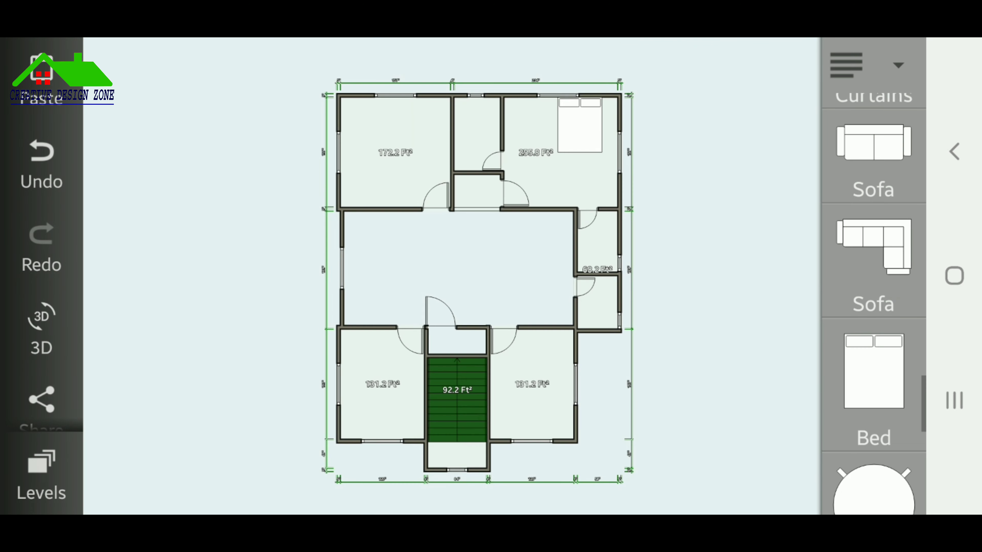
mouse_move(873, 439)
left_mouse_down()
mouse_move(431, 147)
mouse_move(378, 125)
left_mouse_up()
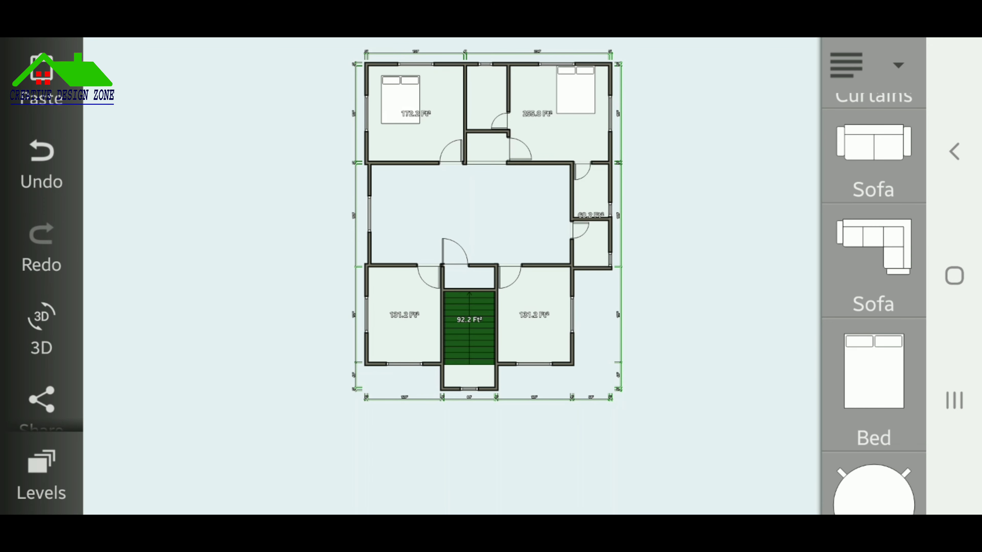
- Add and rotate an L-shaped sofa by the right 131.2 ft² room
left_click_drag(874, 248, 535, 329)
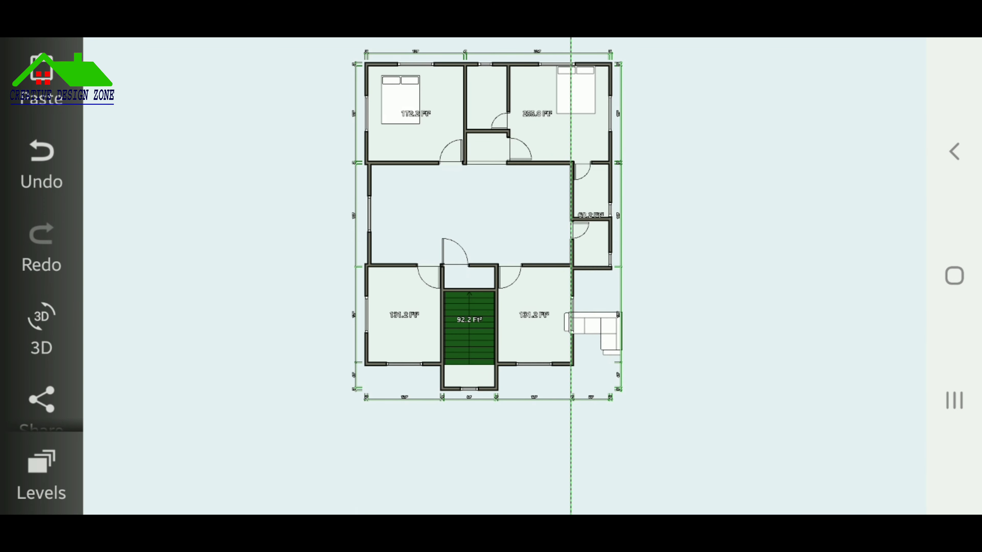
left_click_drag(532, 423, 495, 414)
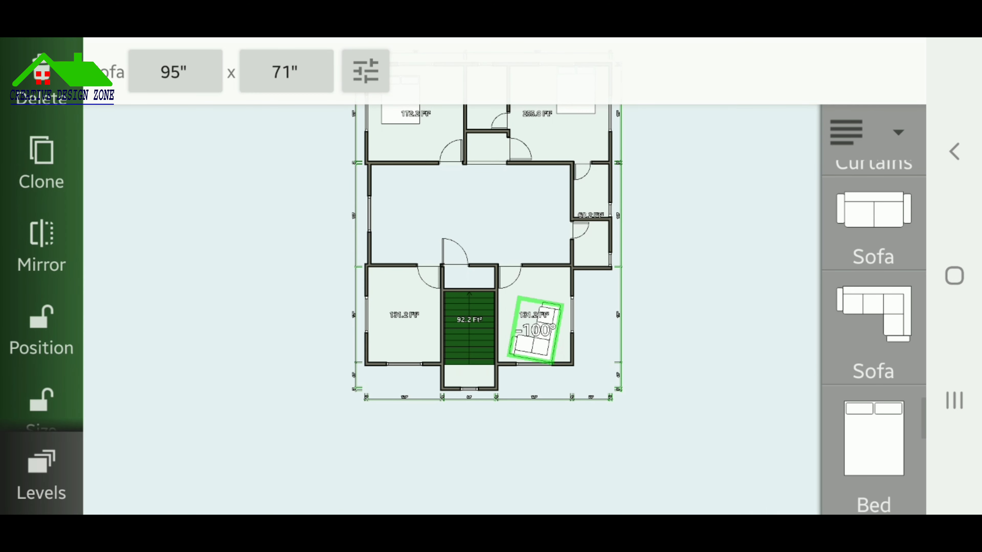
scroll(560, 348, "up", 5)
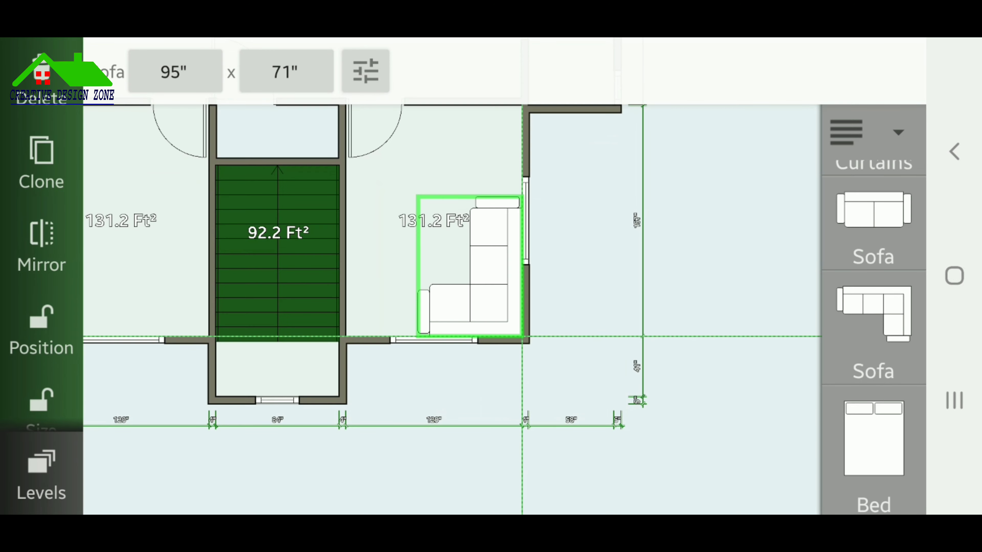
scroll(464, 270, "down", 5)
- Place a rotated sofa in the left 131.2 ft² room's lower-left corner
mouse_move(874, 143)
left_mouse_down()
mouse_move(383, 330)
mouse_move(350, 329)
left_mouse_up()
left_click_drag(350, 432, 291, 246)
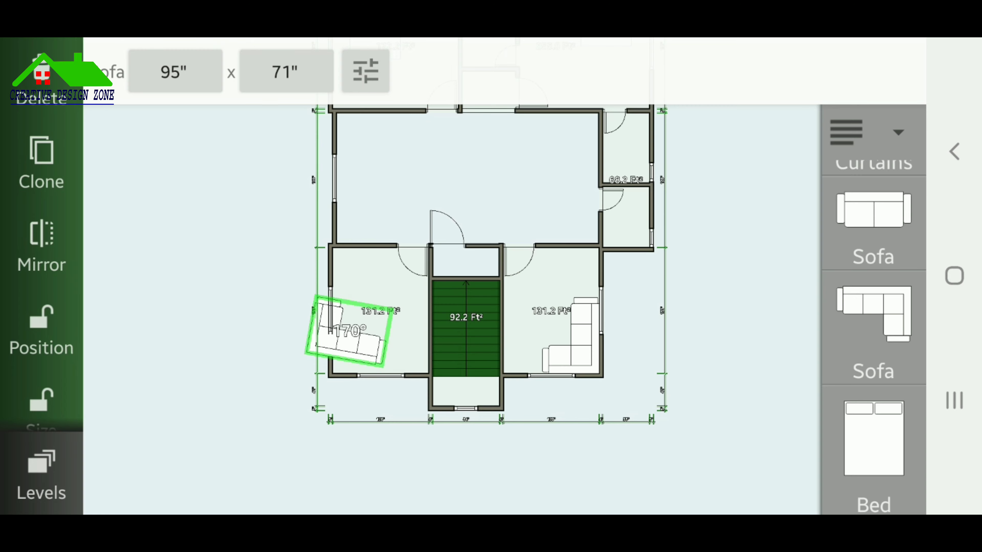
left_click_drag(350, 331, 371, 343)
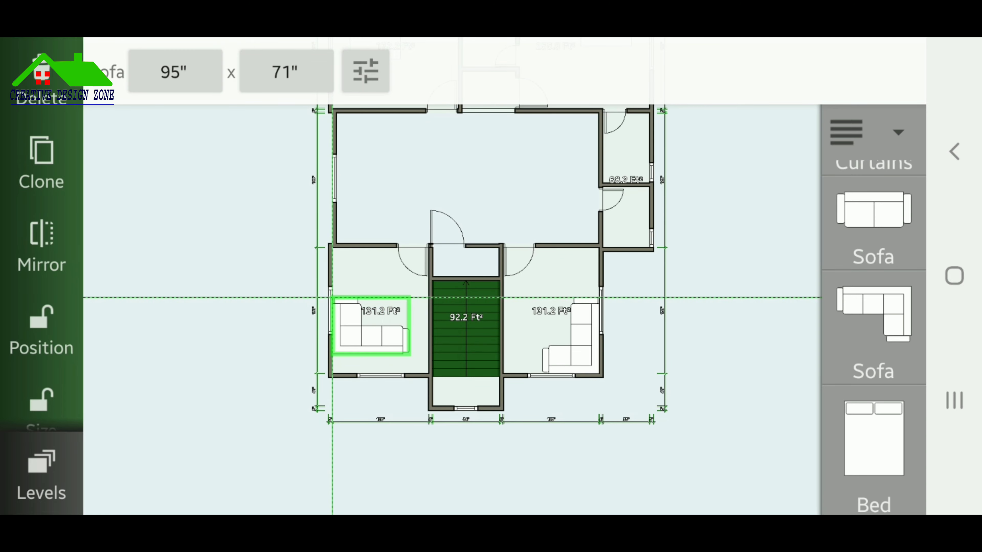
left_click(734, 464)
- Browse the furniture catalogue and bring the whole floor plan into view
scroll(464, 271, "down", 3)
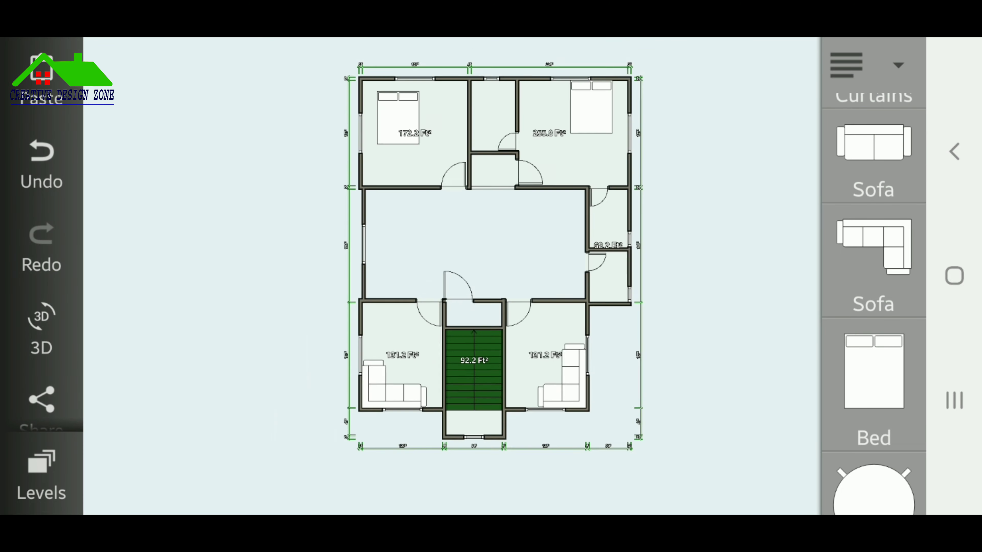
scroll(445, 290, "up", 1)
scroll(445, 329, "up", 1)
mouse_move(444, 348)
left_mouse_down()
mouse_move(445, 232)
mouse_move(425, 325)
left_mouse_up()
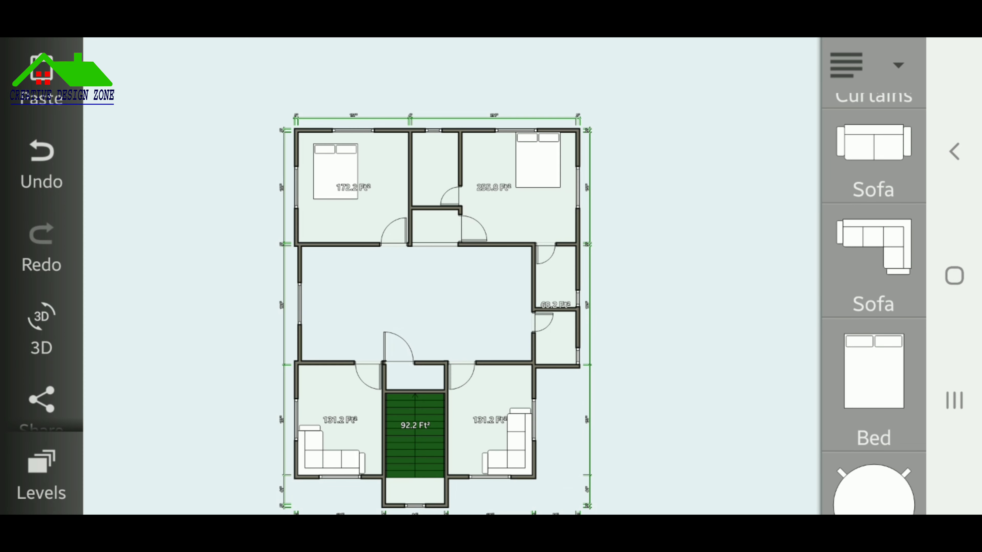
scroll(874, 310, "down", 5)
scroll(874, 309, "down", 3)
scroll(874, 309, "down", 1)
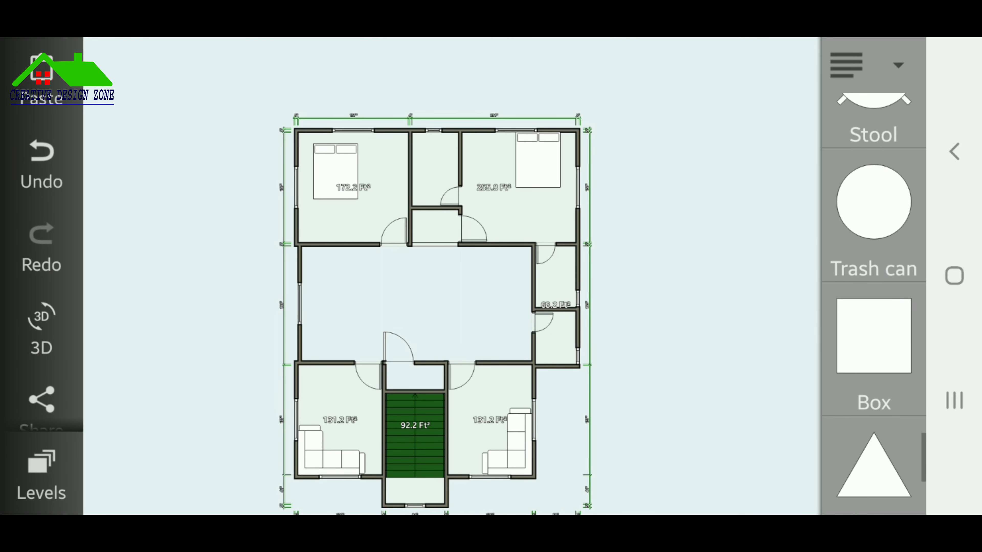
scroll(874, 309, "down", 2)
scroll(874, 309, "down", 2)
scroll(874, 301, "up", 3)
scroll(874, 302, "up", 5)
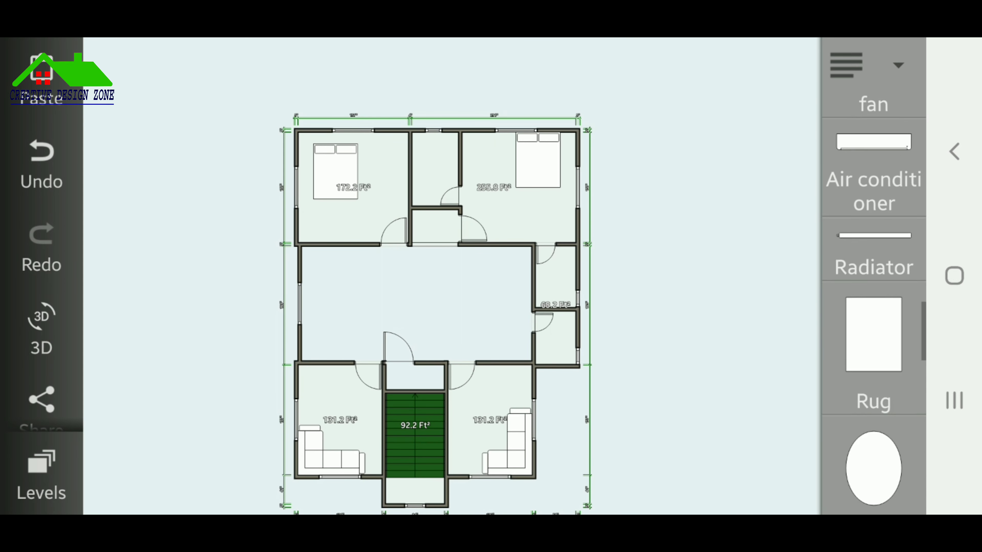
scroll(873, 302, "down", 2)
scroll(874, 302, "down", 1)
scroll(874, 302, "up", 3)
scroll(873, 302, "up", 3)
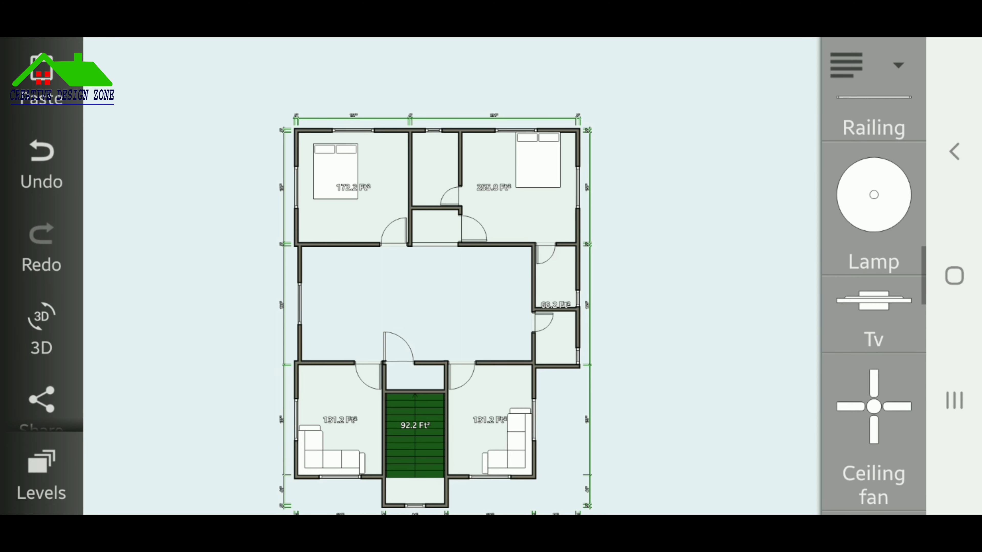
scroll(873, 302, "up", 2)
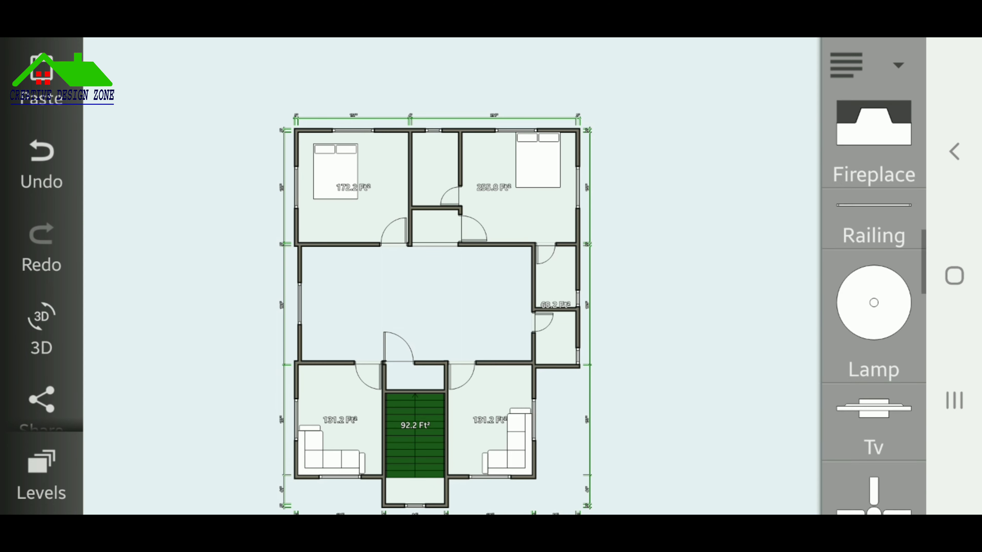
scroll(873, 302, "up", 2)
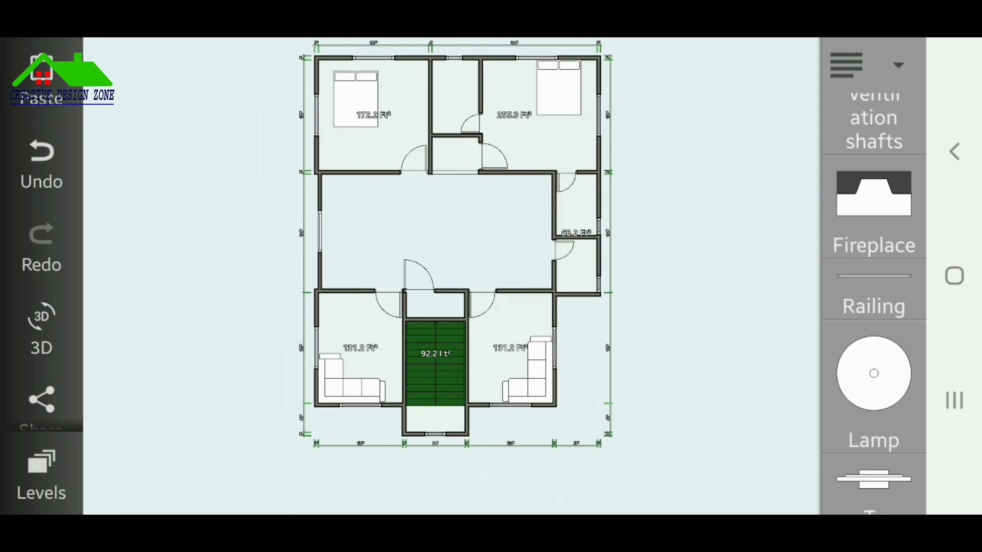
left_click_drag(437, 309, 449, 255)
- Scroll the catalogue to Rug and drop a rug into the middle of the hall
scroll(874, 301, "up", 2)
scroll(873, 302, "up", 2)
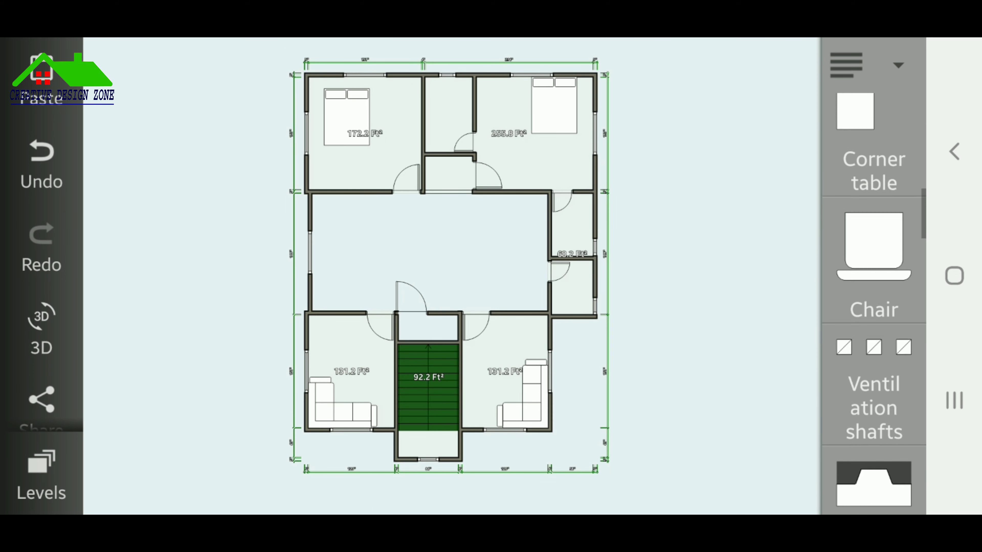
scroll(873, 301, "up", 3)
scroll(874, 302, "up", 1)
scroll(874, 301, "up", 4)
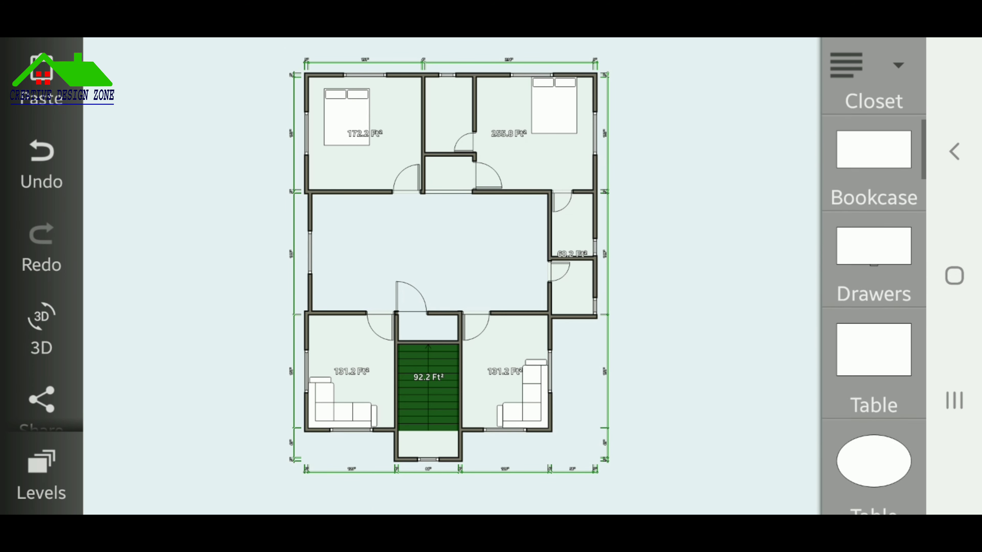
scroll(874, 301, "up", 1)
scroll(874, 301, "down", 2)
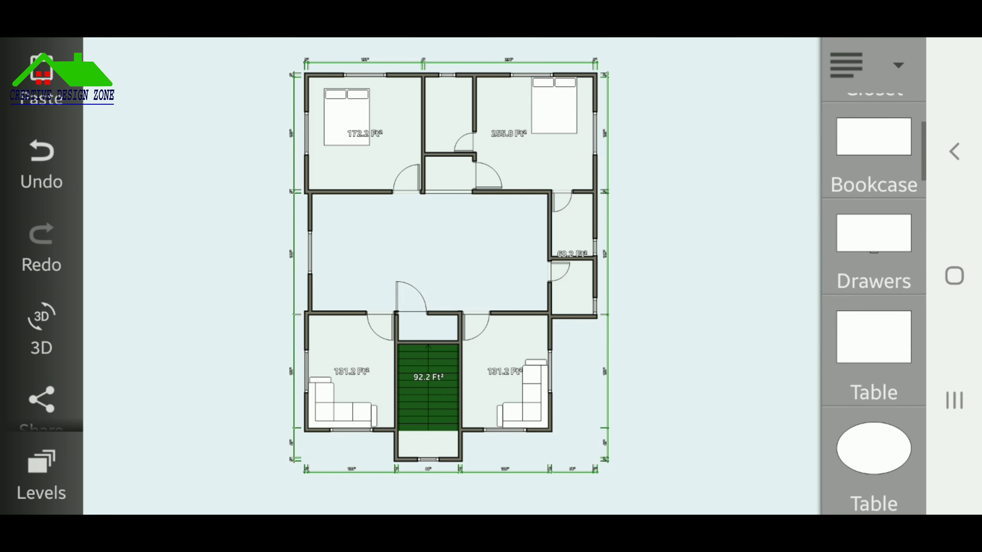
scroll(874, 302, "down", 2)
scroll(874, 302, "down", 2)
scroll(874, 302, "down", 3)
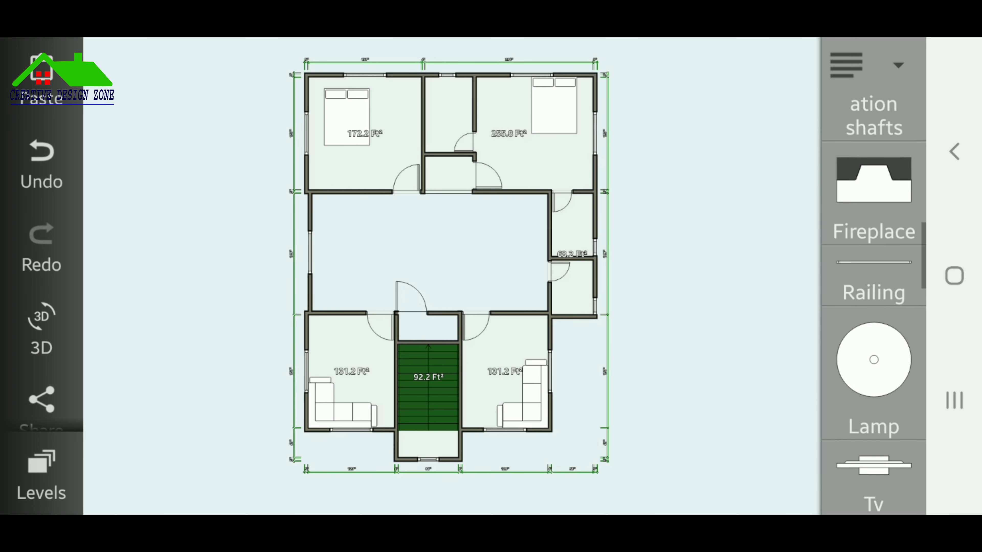
scroll(874, 301, "down", 1)
scroll(874, 302, "down", 2)
scroll(874, 301, "down", 2)
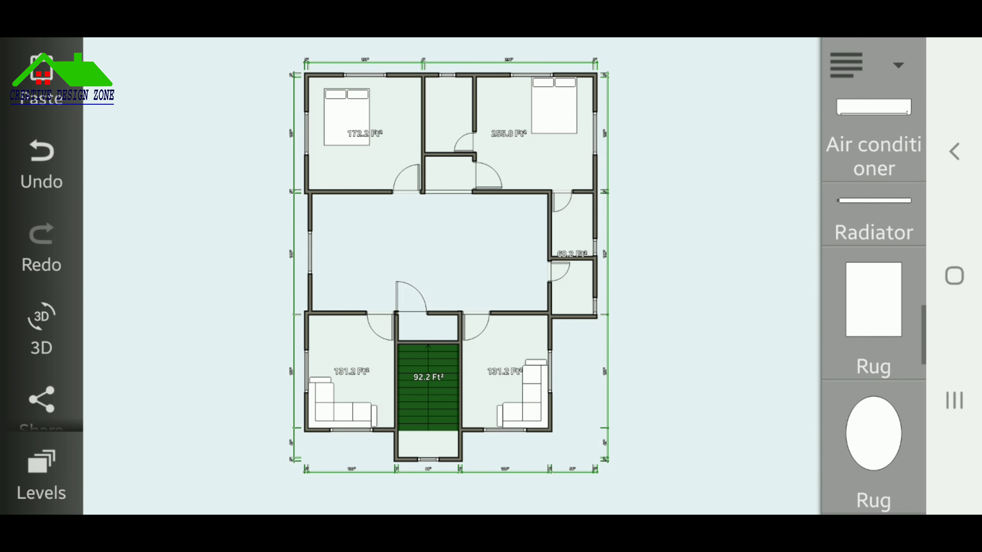
mouse_move(873, 302)
left_mouse_down()
mouse_move(552, 280)
mouse_move(424, 241)
mouse_move(453, 241)
left_mouse_up()
- Resize the hall rug with its handles to 112" by 59"
left_click_drag(424, 189, 424, 214)
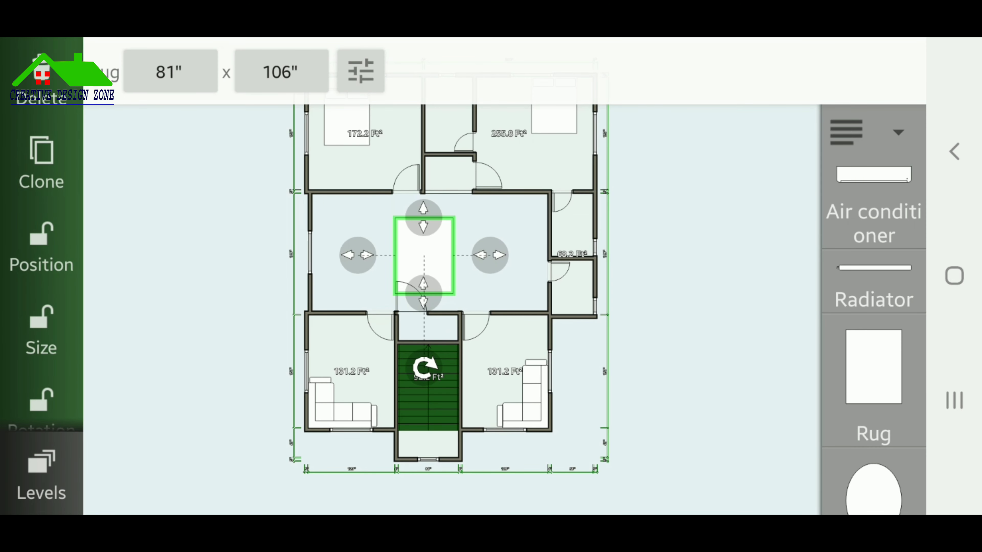
left_click_drag(696, 348, 725, 354)
left_click_drag(517, 253, 571, 253)
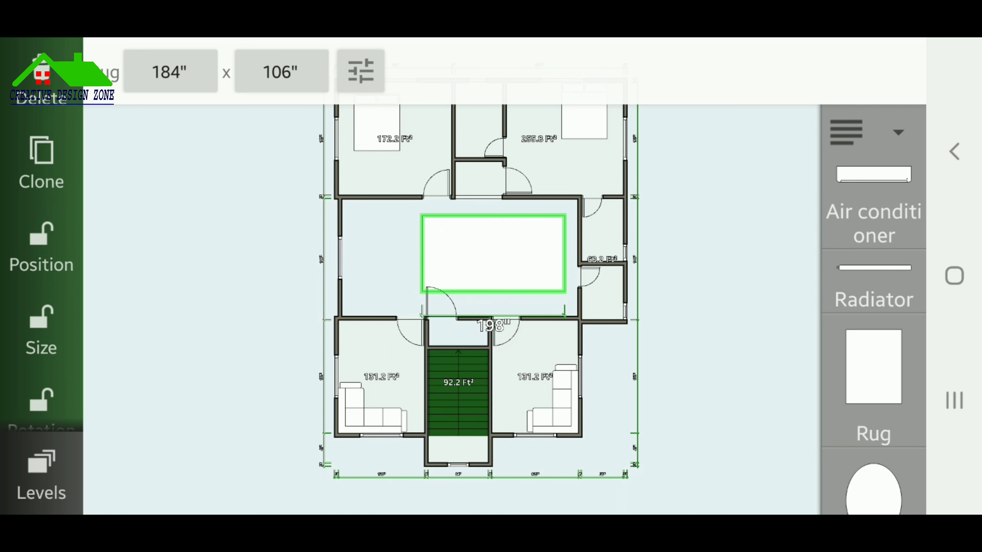
left_click_drag(478, 291, 478, 287)
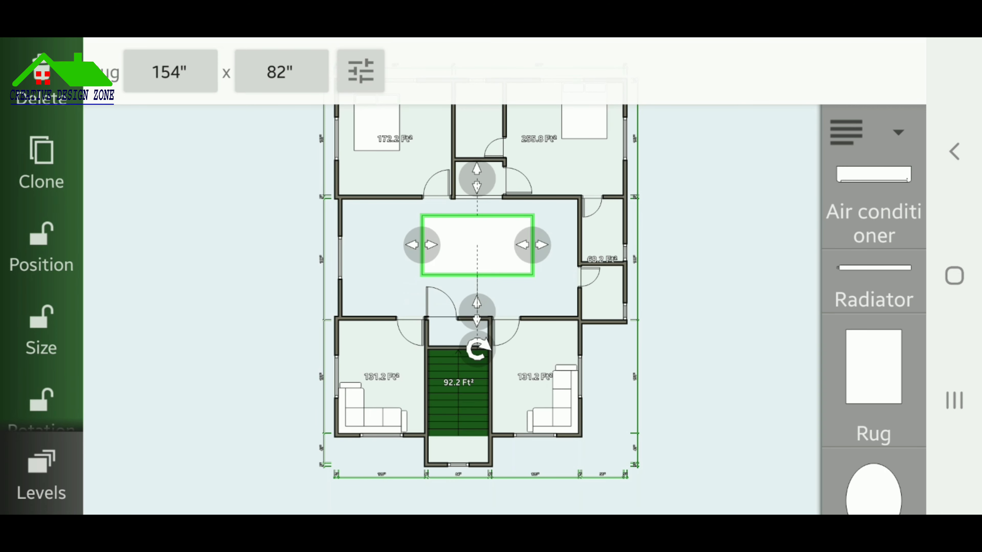
mouse_move(476, 178)
left_mouse_down()
mouse_move(476, 160)
mouse_move(476, 195)
left_mouse_up()
left_click_drag(533, 254, 539, 254)
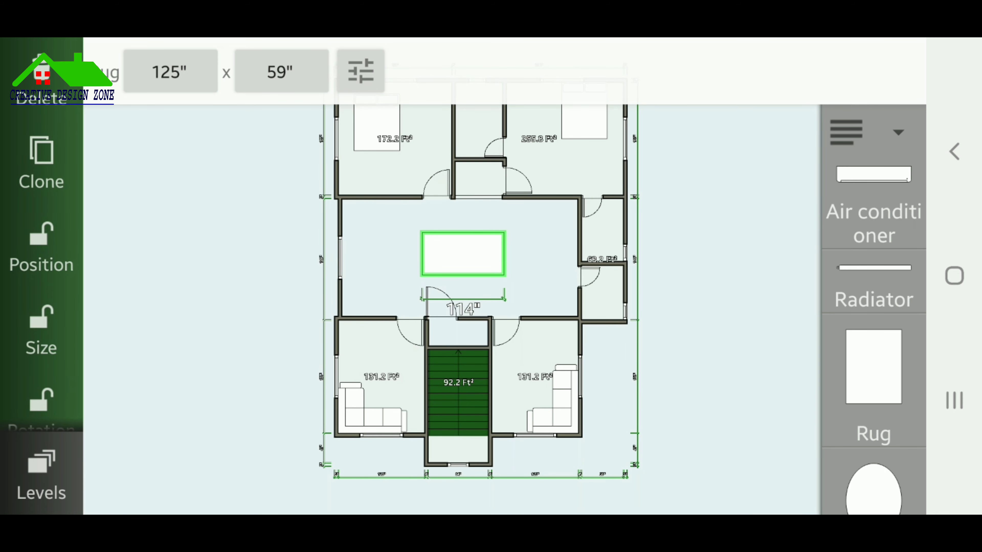
left_click(734, 271)
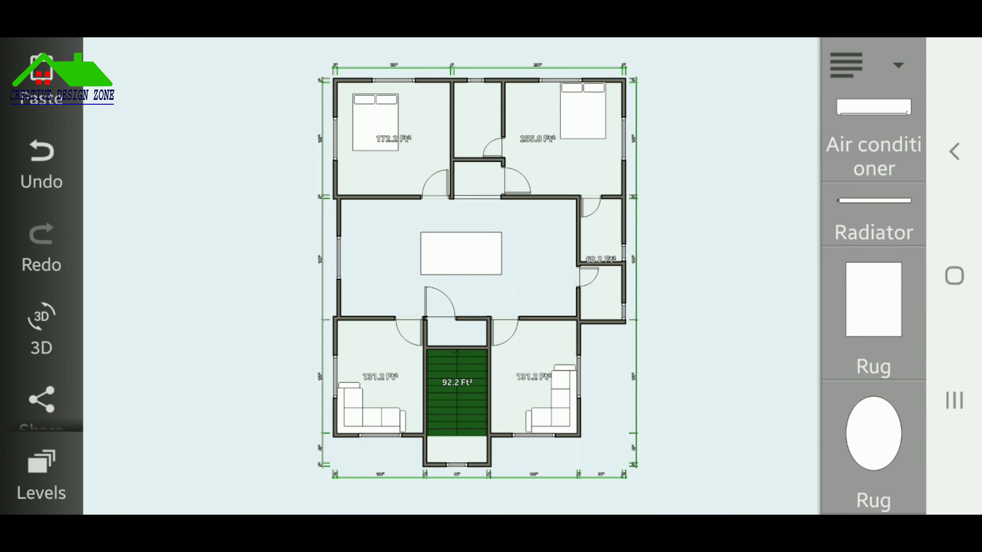
left_click(461, 253)
left_click(735, 271)
- Delete the bed in the top-left bedroom and shift the rug toward the hall's left wall
left_click(374, 121)
left_click(42, 77)
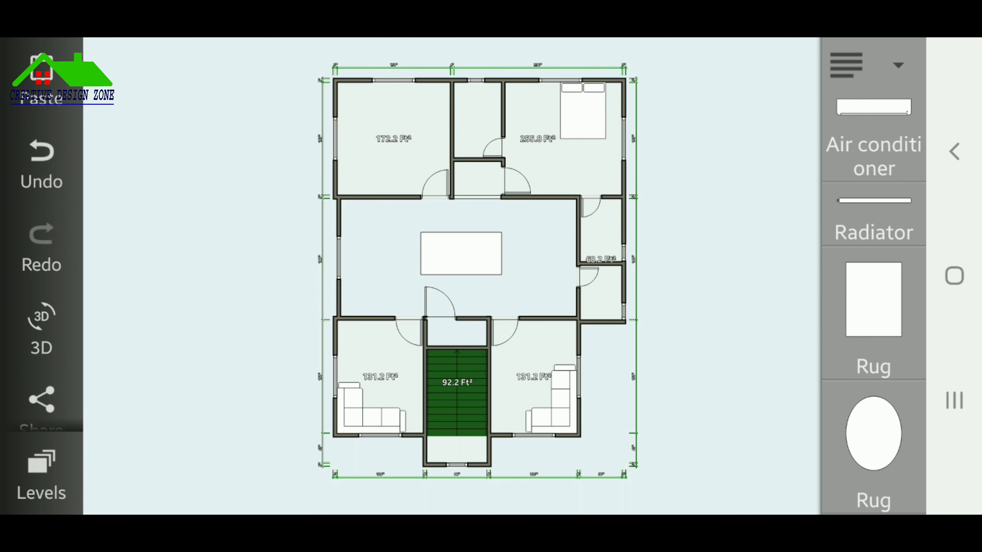
left_click(460, 253)
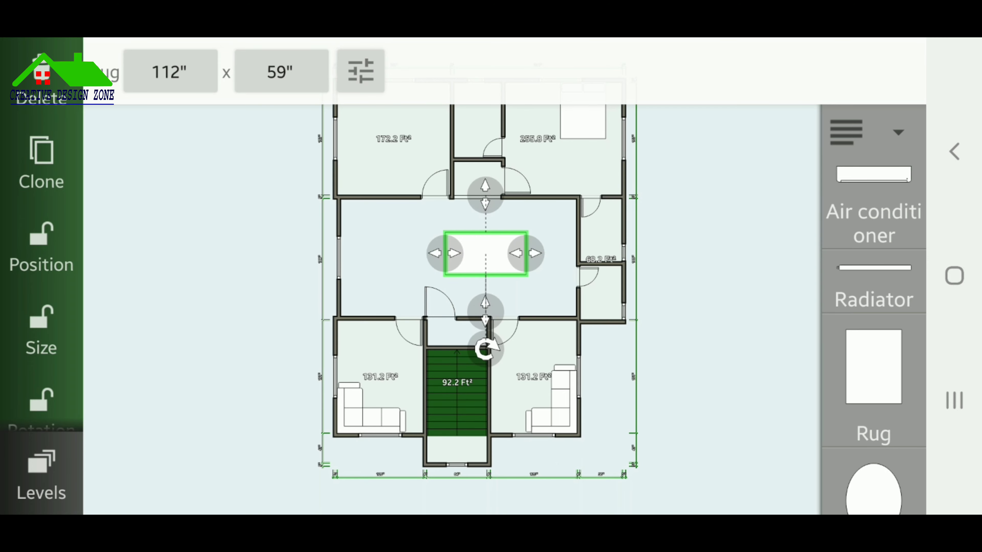
left_click_drag(461, 254, 381, 252)
- Add a chair from the catalogue beside the table's right end, rotated to face it
scroll(445, 248, "up", 2)
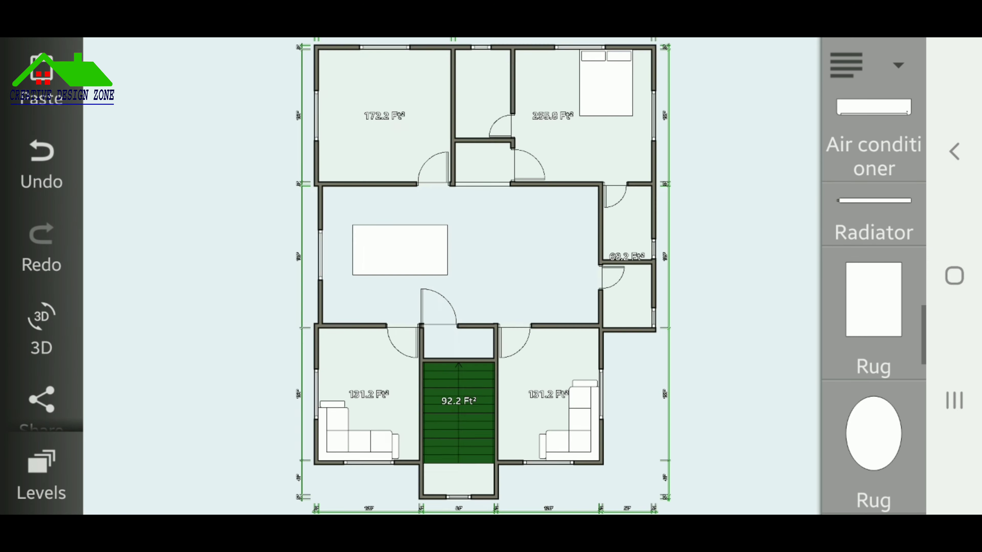
scroll(445, 248, "up", 2)
scroll(873, 270, "up", 10)
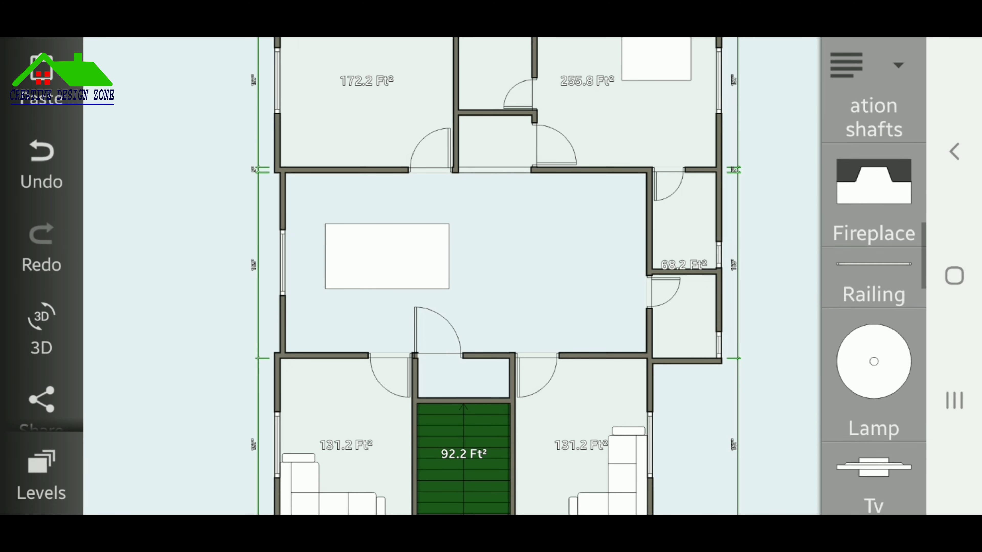
left_click_drag(875, 147, 616, 212)
left_click_drag(493, 256, 458, 249)
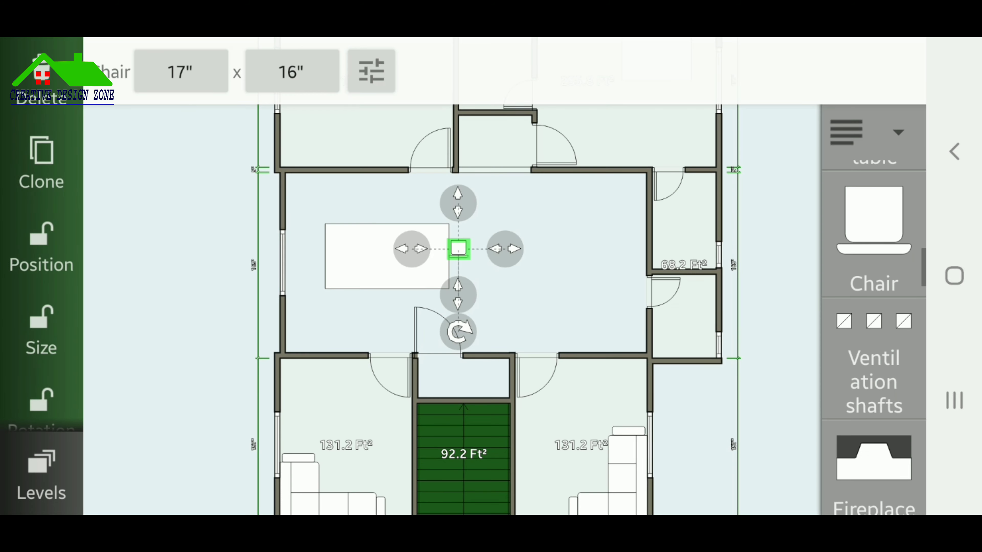
mouse_move(458, 332)
left_mouse_down()
mouse_move(480, 329)
mouse_move(458, 332)
left_mouse_up()
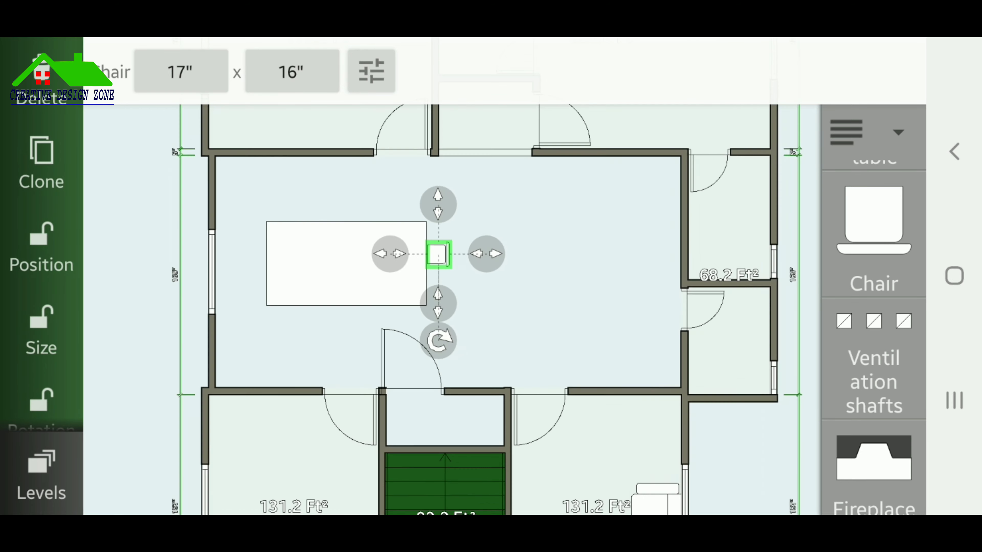
- Resize the chair to 23" by 26" and centre it on the table's right end
scroll(501, 237, "up", 5)
left_click_drag(466, 260, 518, 260)
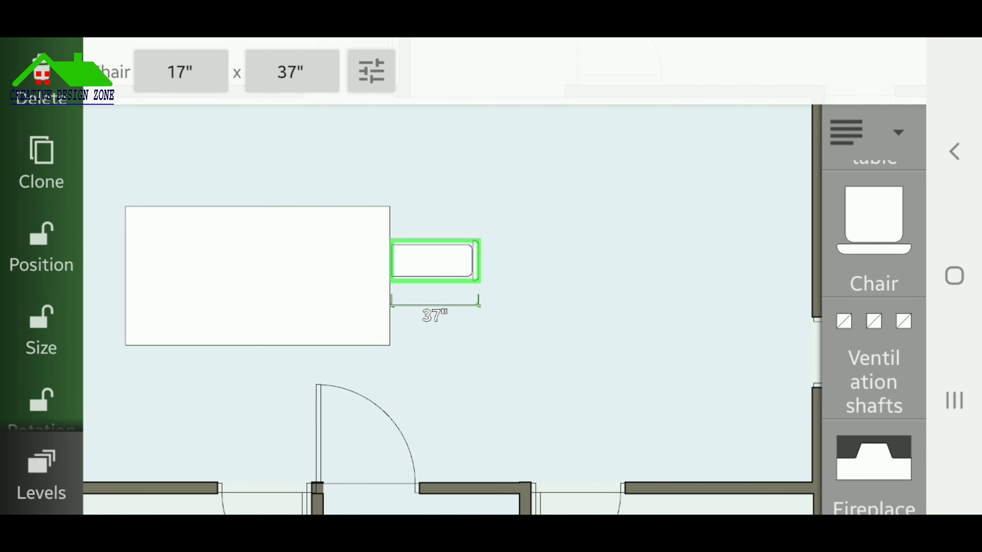
left_click_drag(423, 202, 423, 154)
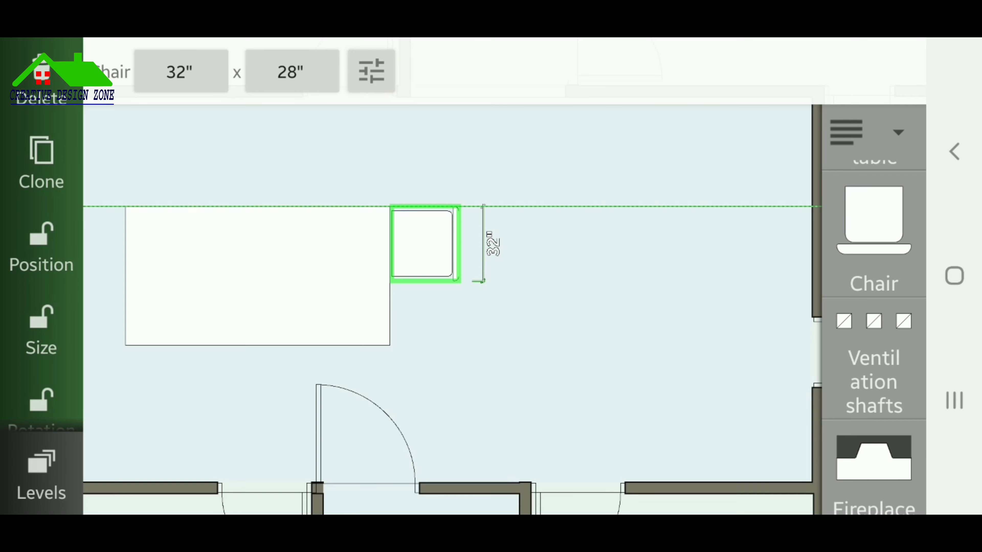
left_click_drag(425, 227, 425, 208)
left_click_drag(425, 244, 423, 269)
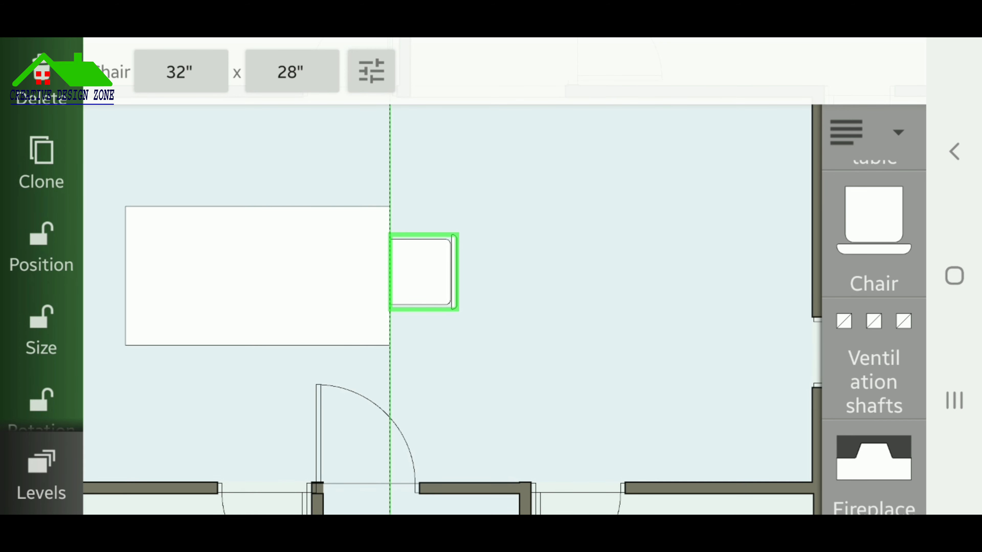
left_click_drag(423, 344, 422, 324)
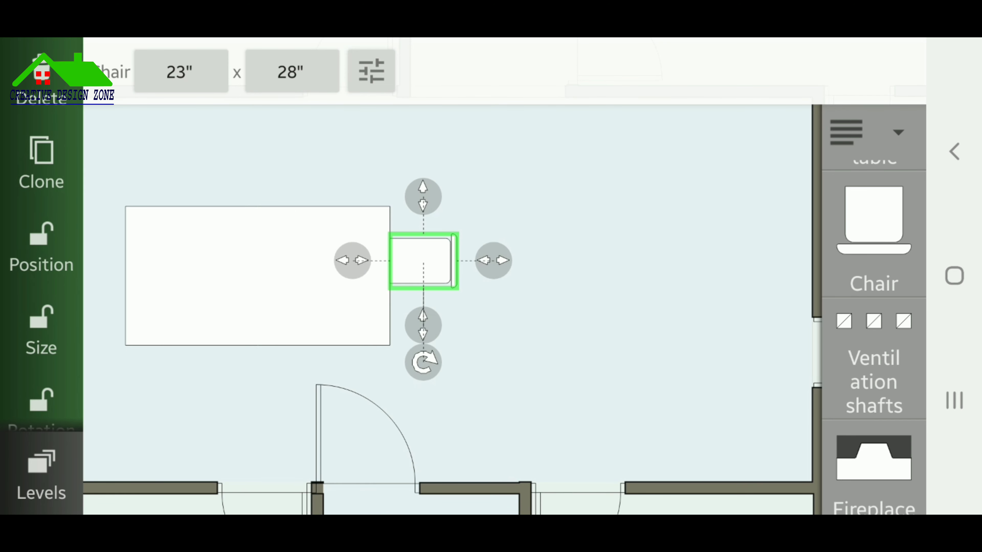
mouse_move(493, 260)
left_mouse_down()
mouse_move(506, 261)
mouse_move(485, 260)
left_mouse_up()
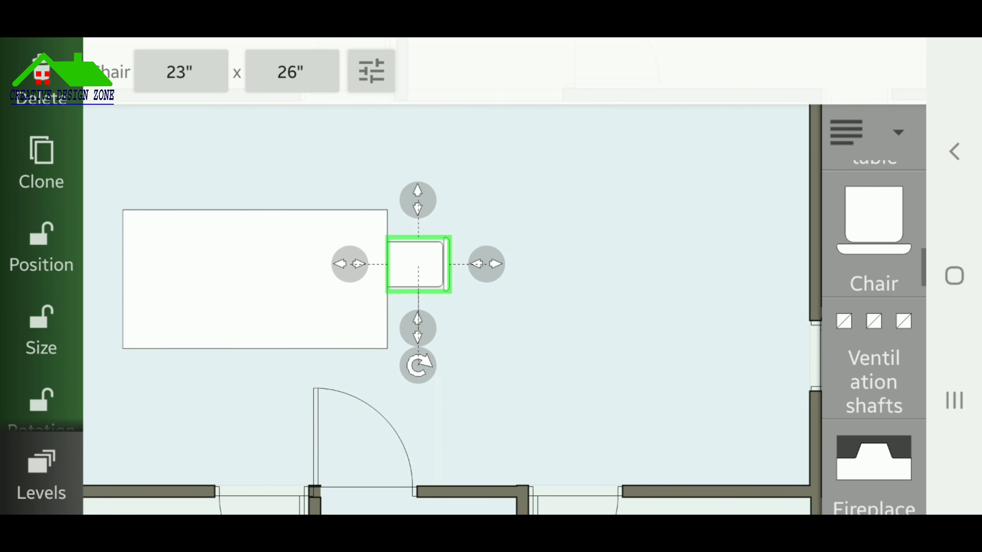
left_click_drag(418, 264, 418, 281)
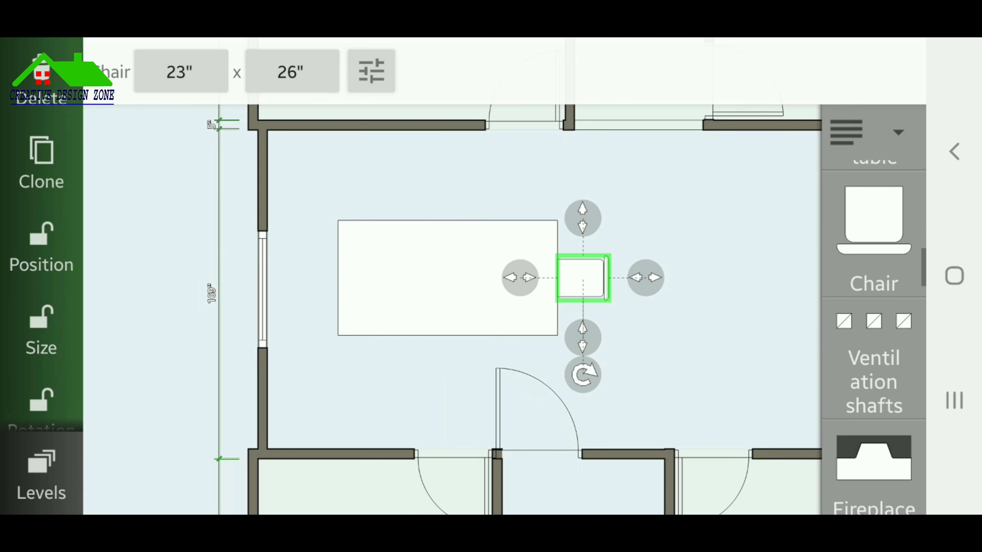
- Place a rotated chair copy under the table's left corner and add a second copy beside it
left_click_drag(583, 278, 364, 358)
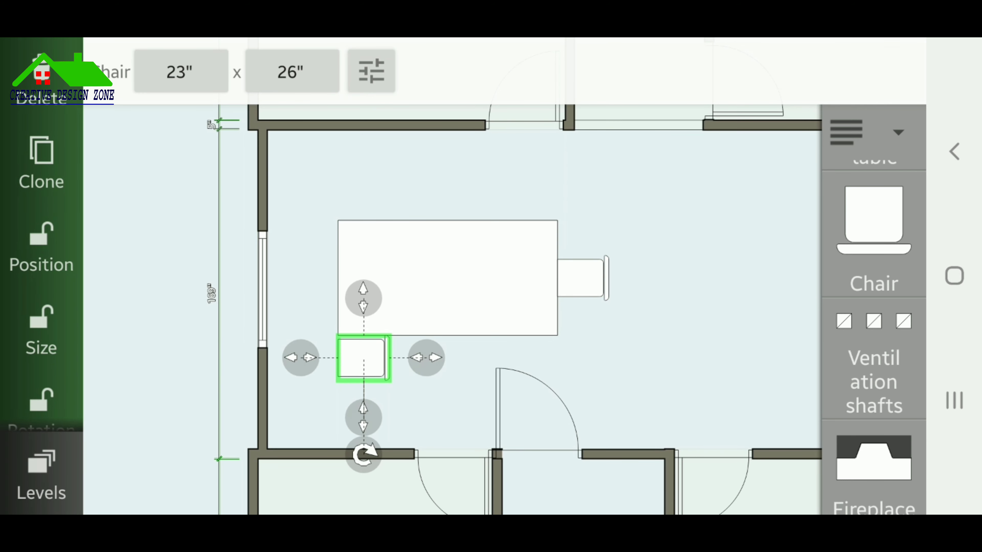
left_click_drag(364, 455, 268, 375)
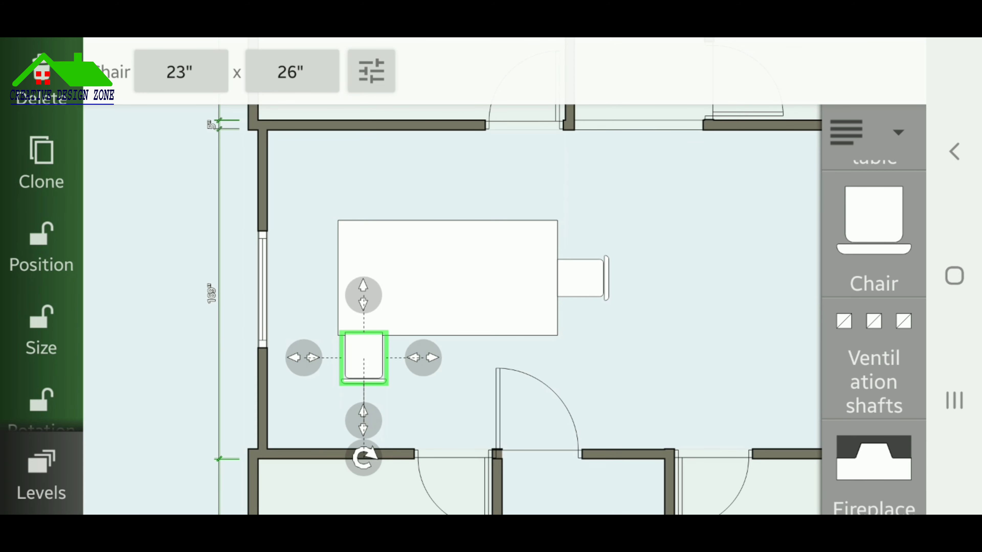
left_click_drag(364, 357, 360, 362)
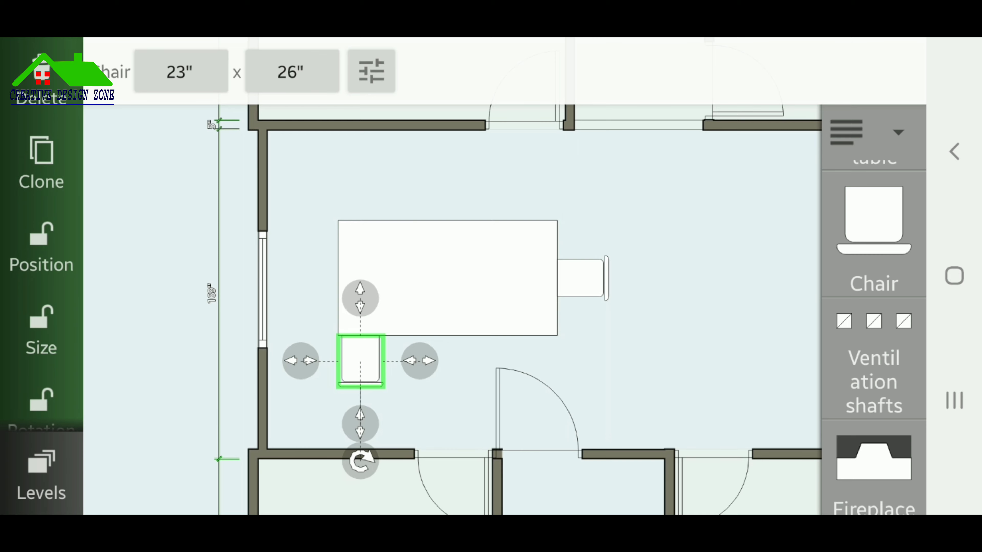
left_click(42, 162)
left_click_drag(413, 361, 535, 361)
- Add a third chair below the table and space the three copies evenly along the lower side
left_click(41, 162)
left_click_drag(657, 193, 701, 203)
left_click(469, 367)
left_click_drag(469, 368, 507, 369)
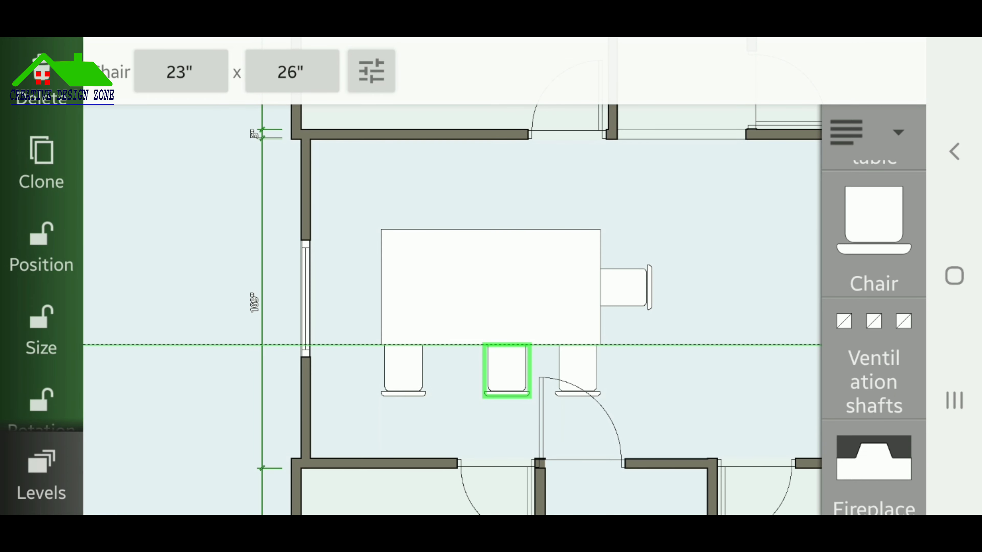
left_click(696, 232)
mouse_move(657, 271)
left_mouse_down()
mouse_move(543, 200)
mouse_move(583, 243)
left_mouse_up()
left_click_drag(541, 310, 525, 227)
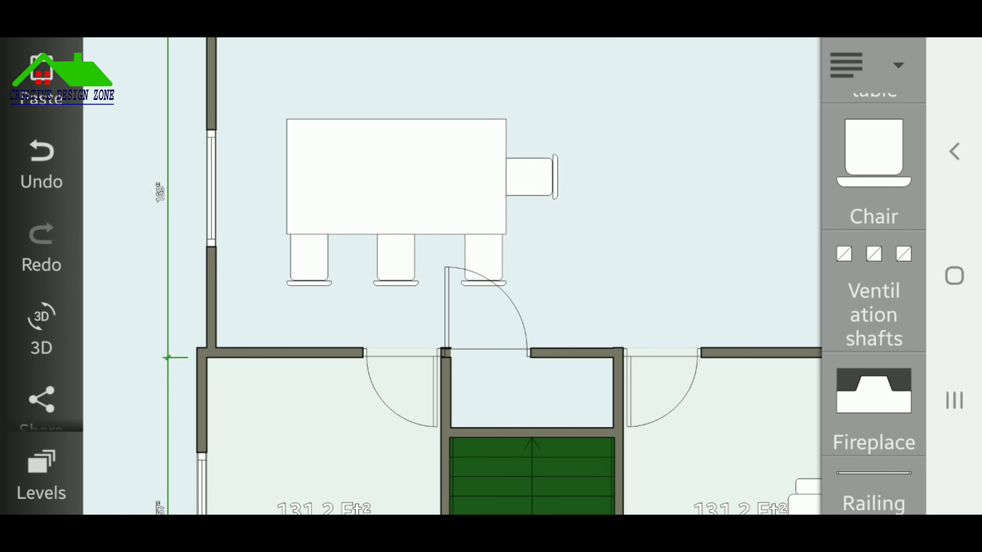
left_click_drag(541, 271, 552, 337)
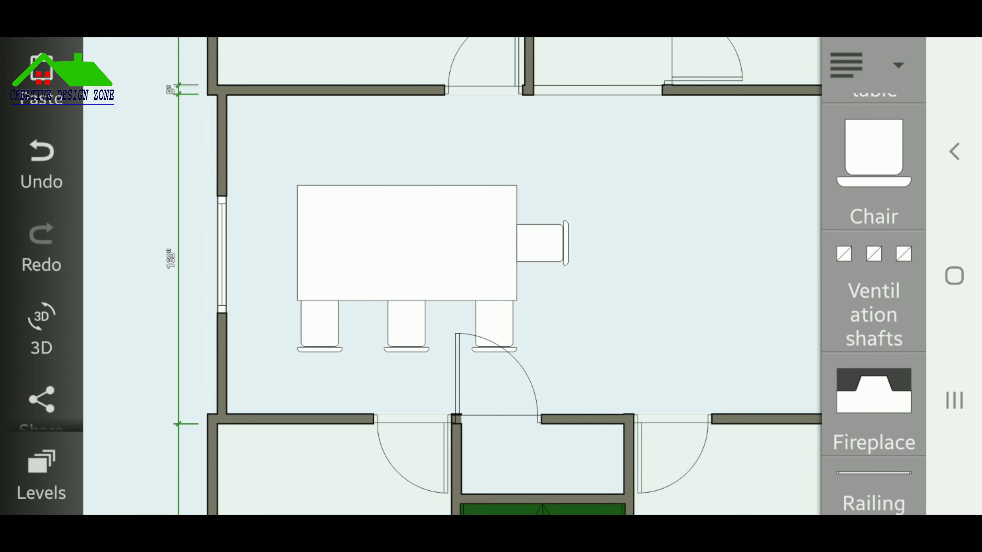
- Move the dining table higher and push the three lower chairs up against it
left_click(406, 243)
mouse_move(407, 233)
left_mouse_down()
mouse_move(372, 194)
mouse_move(407, 208)
left_mouse_up()
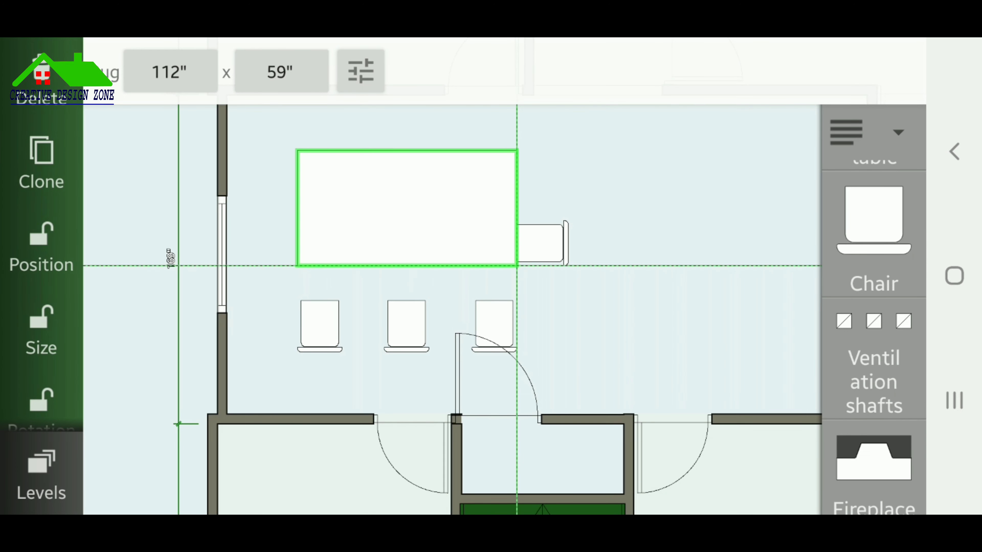
left_click(658, 368)
left_click(494, 325)
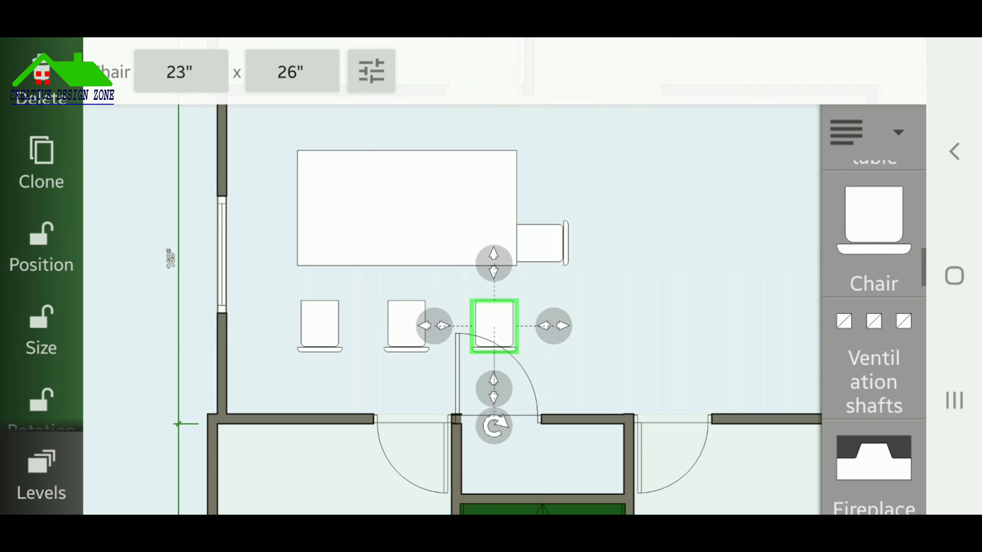
left_click_drag(494, 325, 494, 290)
left_click(319, 328)
left_click_drag(319, 327, 319, 292)
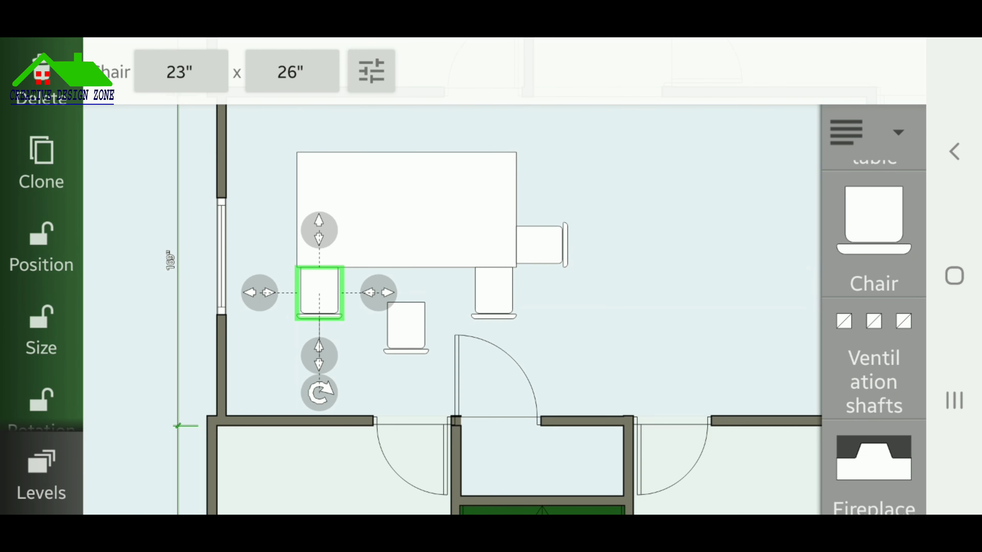
left_click(406, 328)
left_click_drag(406, 328, 407, 293)
left_click(657, 348)
left_click(539, 245)
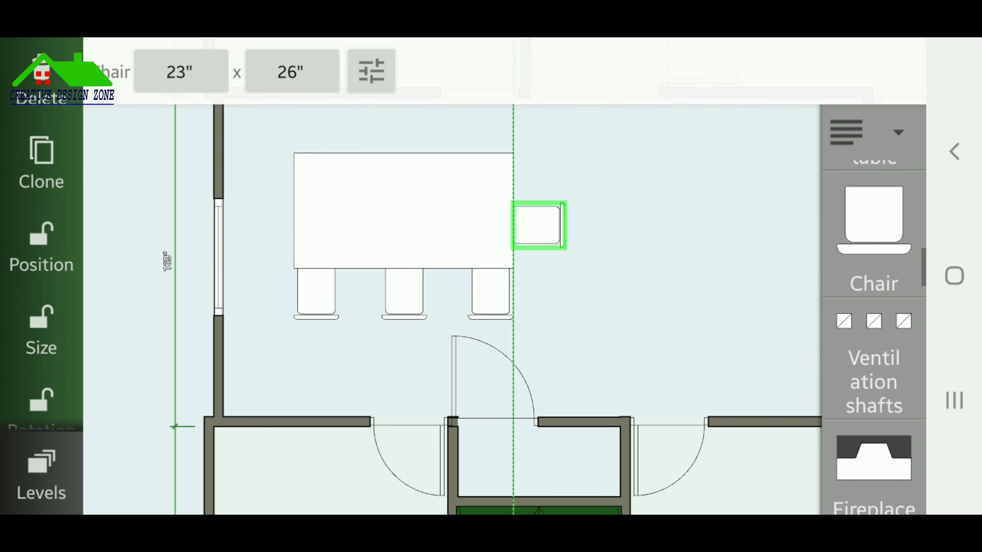
left_click(657, 348)
left_click_drag(657, 271, 665, 340)
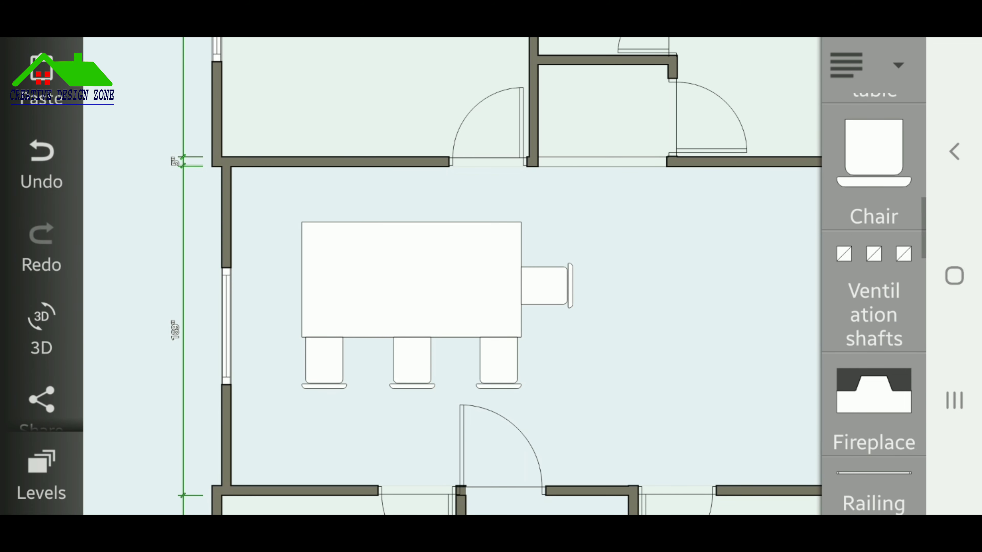
- Shrink the table to 89" by 37" and realign the lower chairs and right-end chair
left_click(411, 278)
left_click_drag(521, 279, 476, 278)
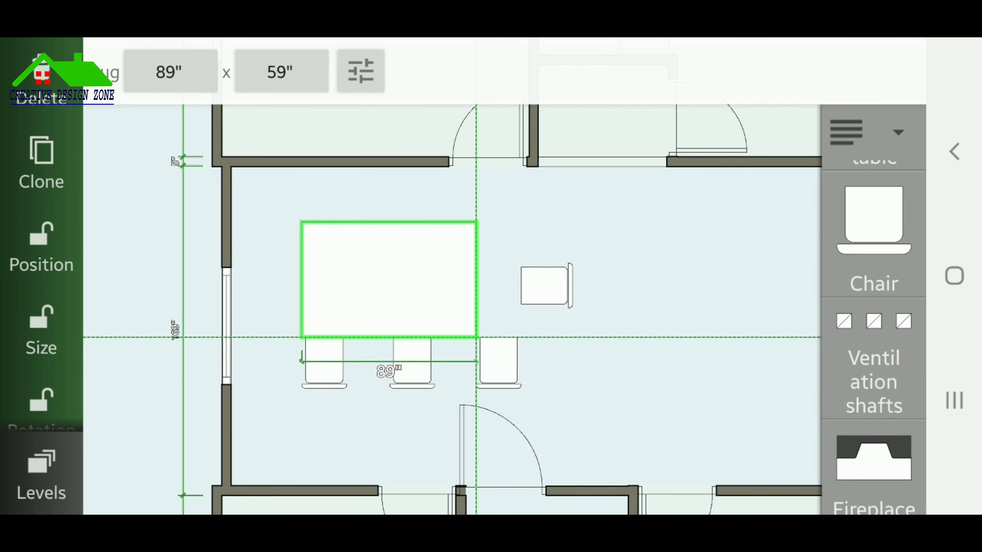
left_click_drag(388, 221, 389, 266)
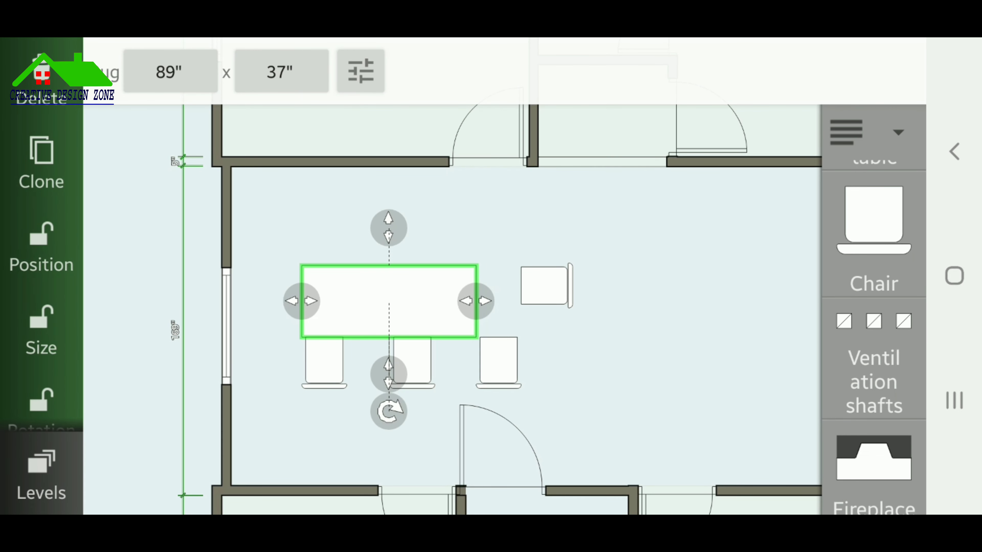
left_click(618, 387)
left_click(411, 362)
left_click_drag(411, 362, 387, 361)
left_click(498, 361)
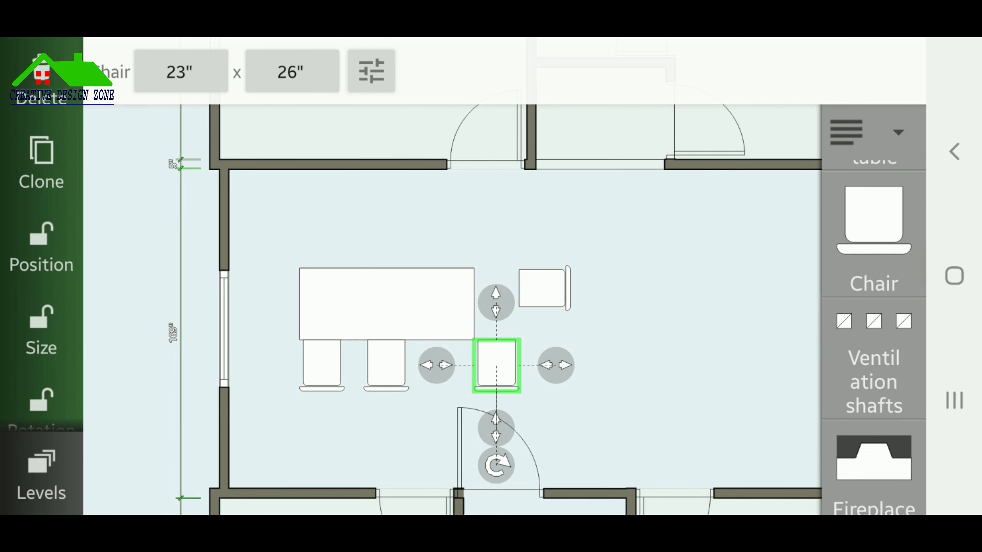
left_click_drag(496, 365, 451, 366)
left_click(657, 387)
mouse_move(544, 288)
left_mouse_down()
mouse_move(513, 315)
mouse_move(498, 290)
left_mouse_up()
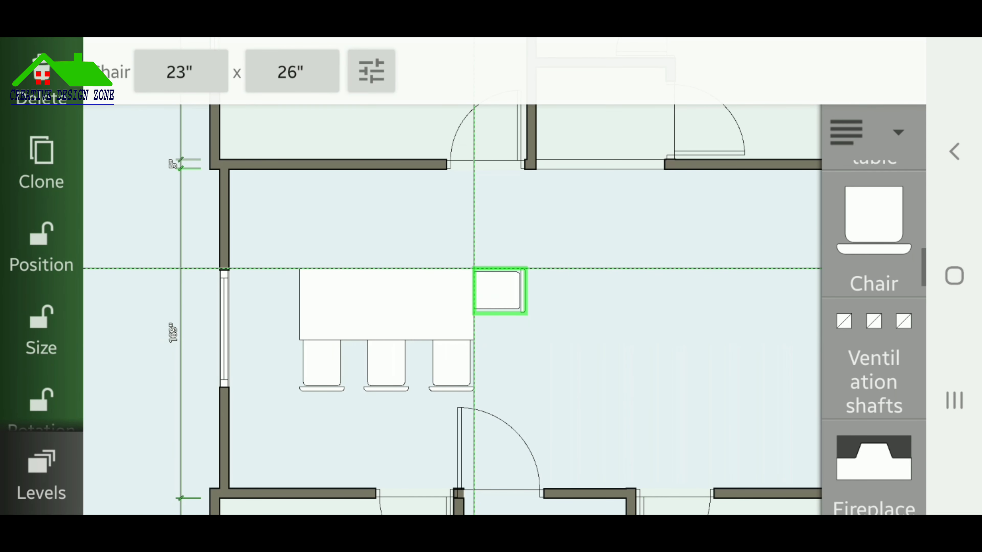
scroll(493, 381, "up", 3)
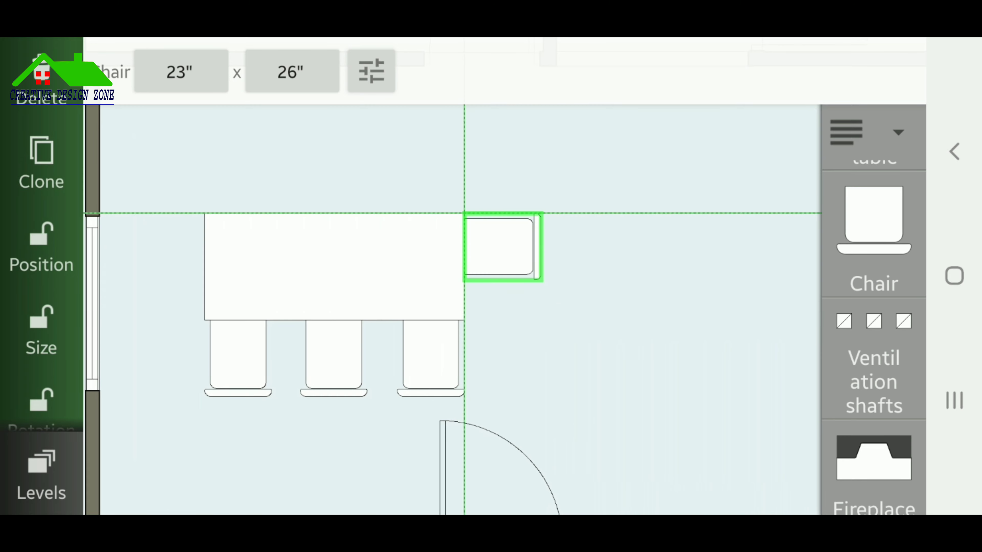
left_click(657, 387)
- Move a chair against the table's top edge, turn it to face the table, and duplicate it
scroll(491, 310, "down", 3)
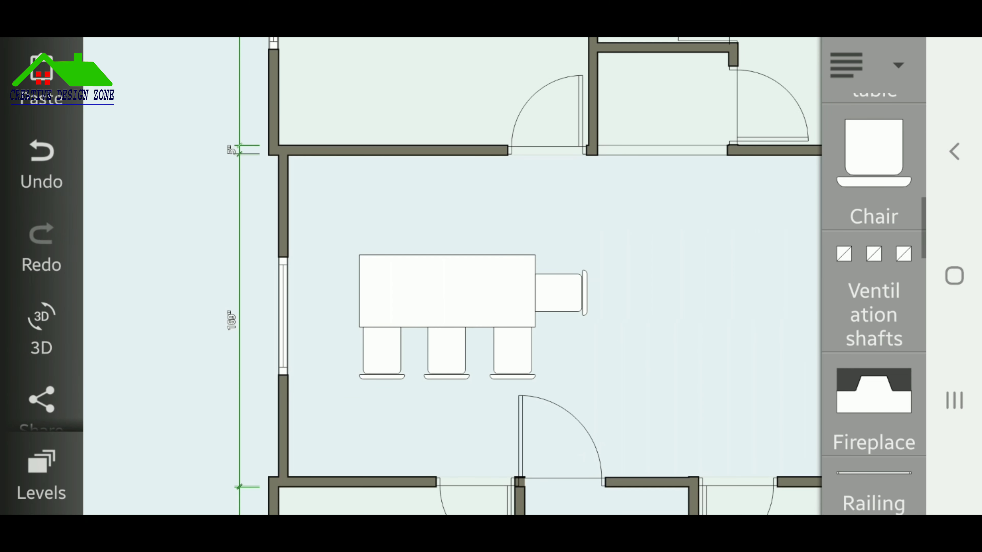
left_click(559, 292)
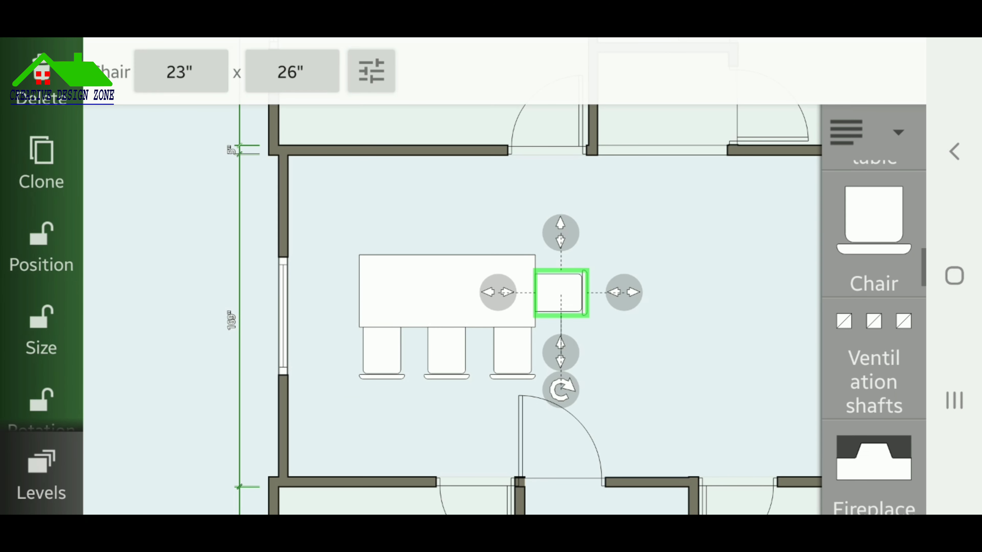
mouse_move(559, 292)
left_mouse_down()
mouse_move(620, 291)
mouse_move(509, 202)
left_mouse_up()
mouse_move(509, 298)
left_mouse_down()
mouse_move(603, 227)
mouse_move(512, 329)
left_mouse_up()
mouse_move(509, 204)
left_mouse_down()
mouse_move(511, 230)
mouse_move(446, 230)
left_mouse_up()
left_click(512, 230)
left_click(42, 163)
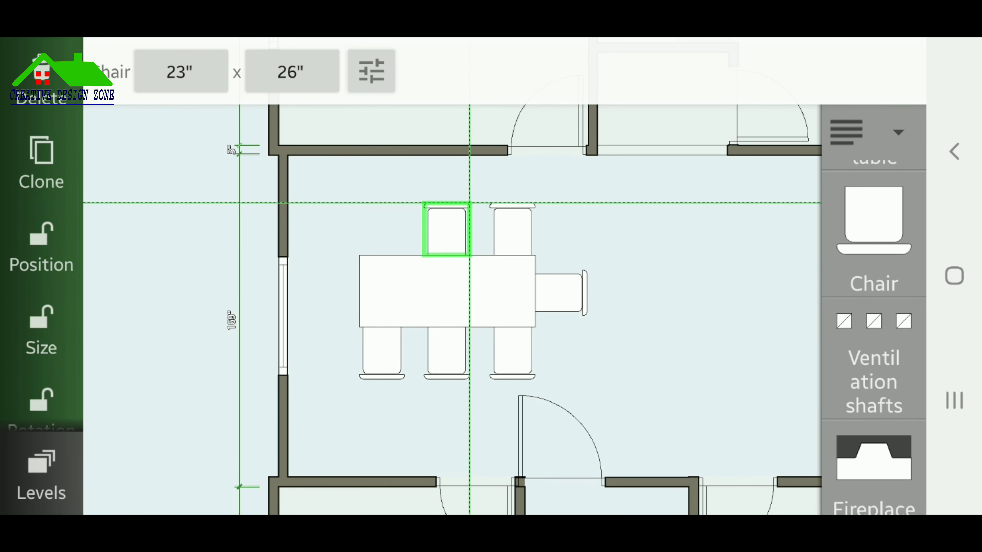
left_click(657, 348)
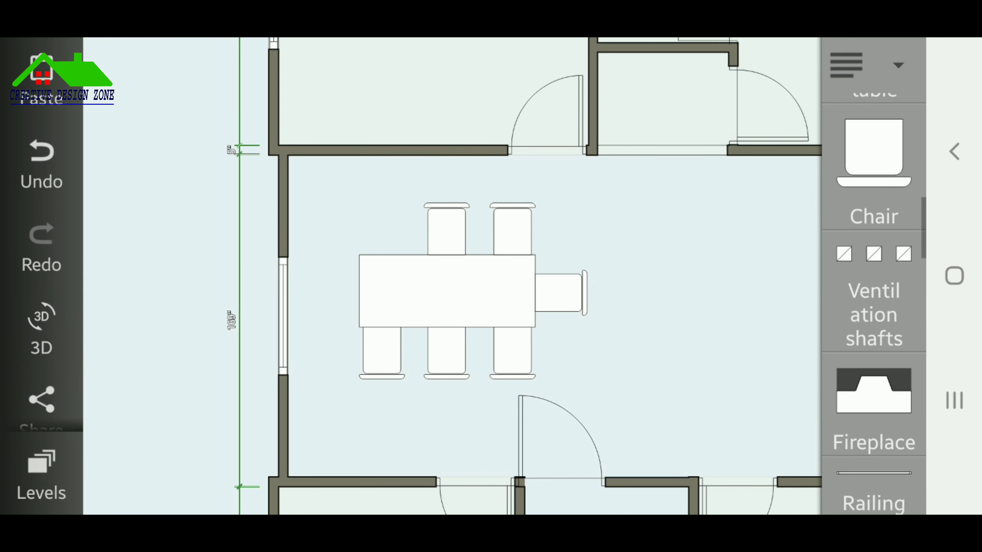
- Line the copy up along the top side and add a rotated chair at the table's left end
left_click(446, 230)
mouse_move(447, 230)
left_mouse_down()
mouse_move(500, 228)
mouse_move(382, 229)
left_mouse_up()
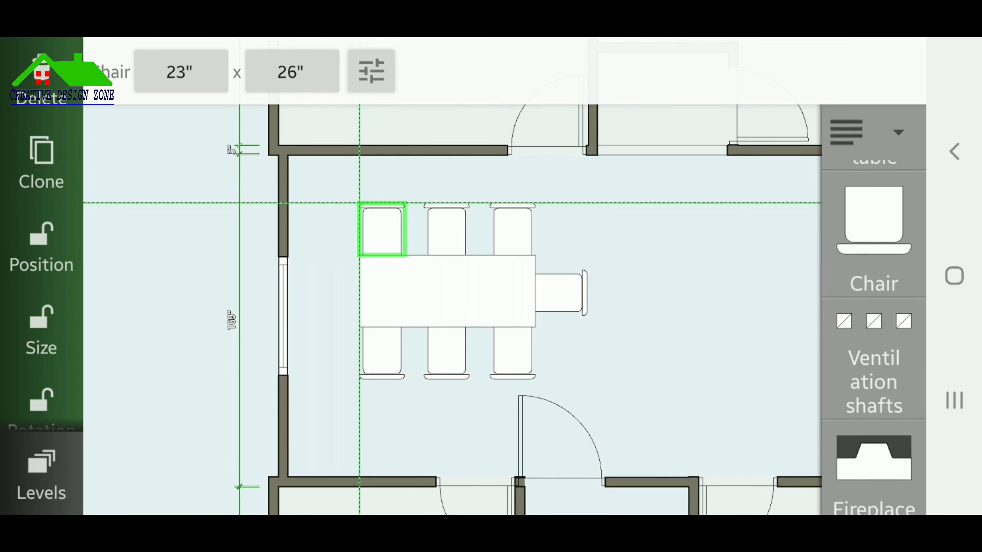
left_click(657, 348)
left_click(382, 230)
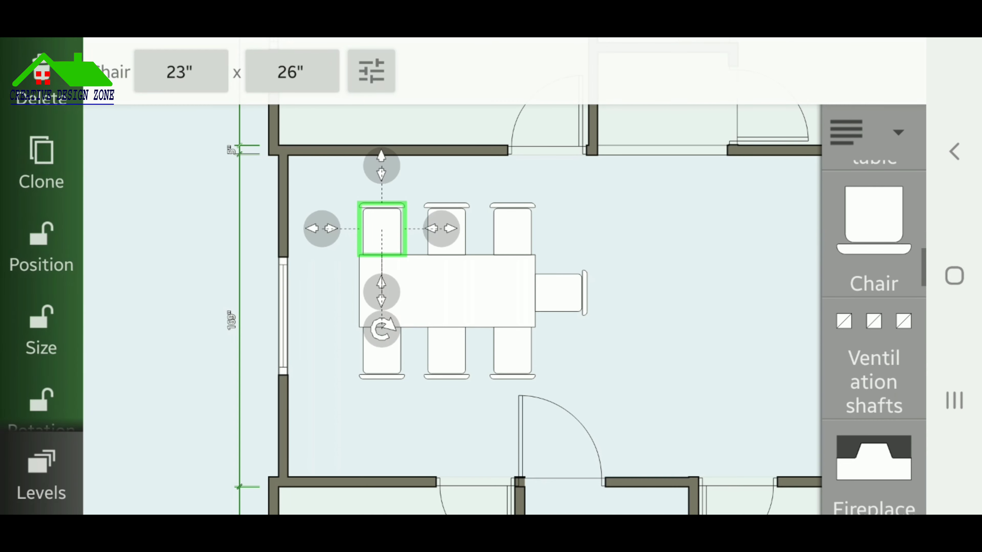
left_click(41, 162)
left_click_drag(435, 230, 336, 296)
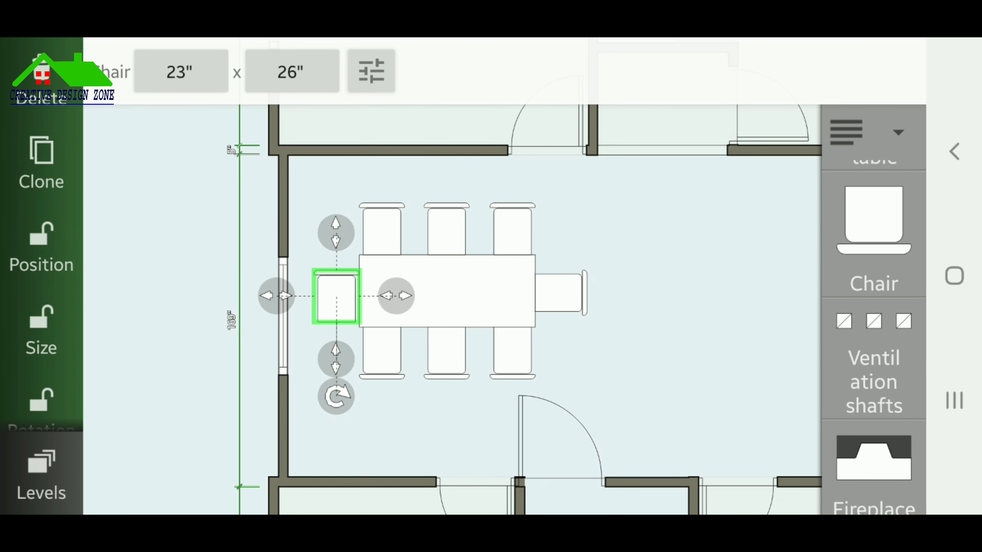
left_click_drag(336, 396, 433, 280)
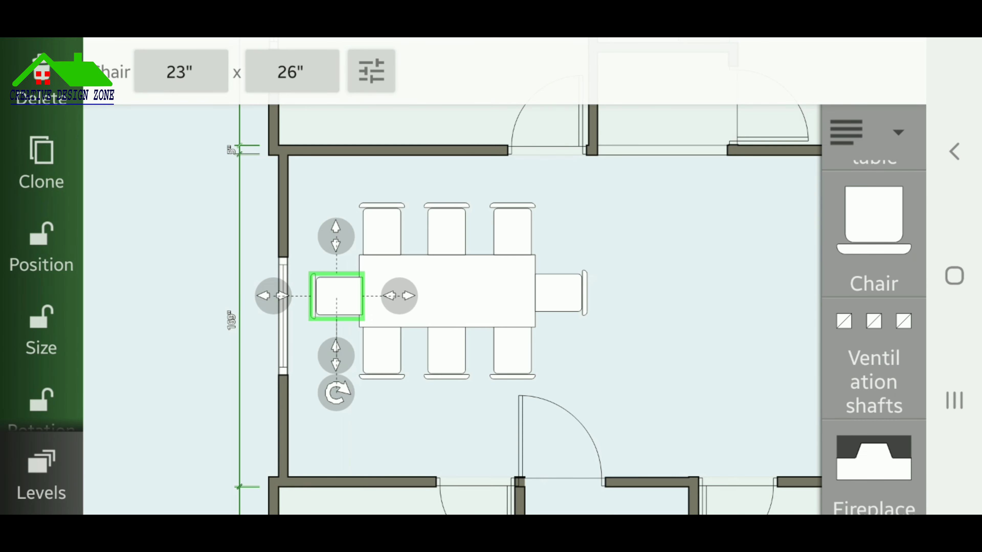
left_click(618, 425)
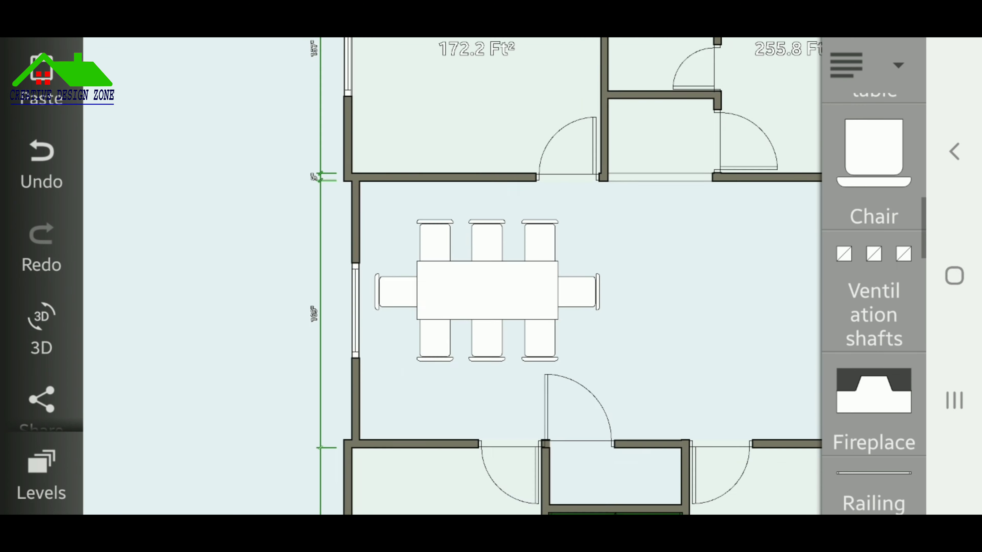
- Zoom out and pan until every room, the staircase and the eight-seat dining table fit on screen
left_click_drag(503, 194, 444, 309)
scroll(533, 271, "down", 2)
mouse_move(373, 296)
left_mouse_down()
mouse_move(390, 280)
mouse_move(307, 230)
mouse_move(361, 181)
left_mouse_up()
left_click_drag(437, 356, 438, 465)
scroll(464, 271, "down", 1)
mouse_move(465, 432)
left_mouse_down()
mouse_move(445, 351)
mouse_move(431, 400)
left_mouse_up()
scroll(456, 270, "down", 1)
mouse_move(456, 271)
left_mouse_down()
mouse_move(443, 256)
mouse_move(464, 281)
mouse_move(427, 255)
mouse_move(443, 253)
left_mouse_up()
scroll(456, 271, "down", 1)
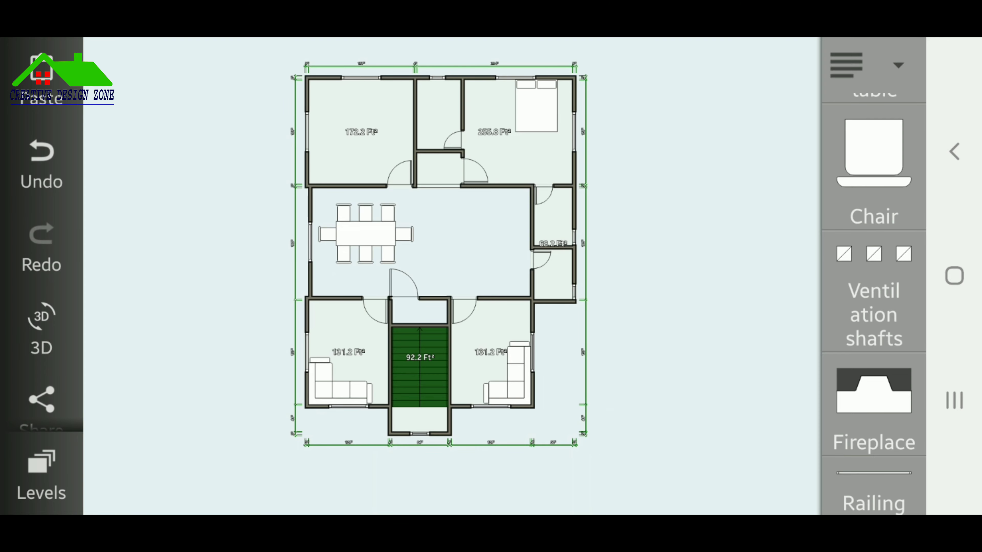
scroll(445, 263, "up", 1)
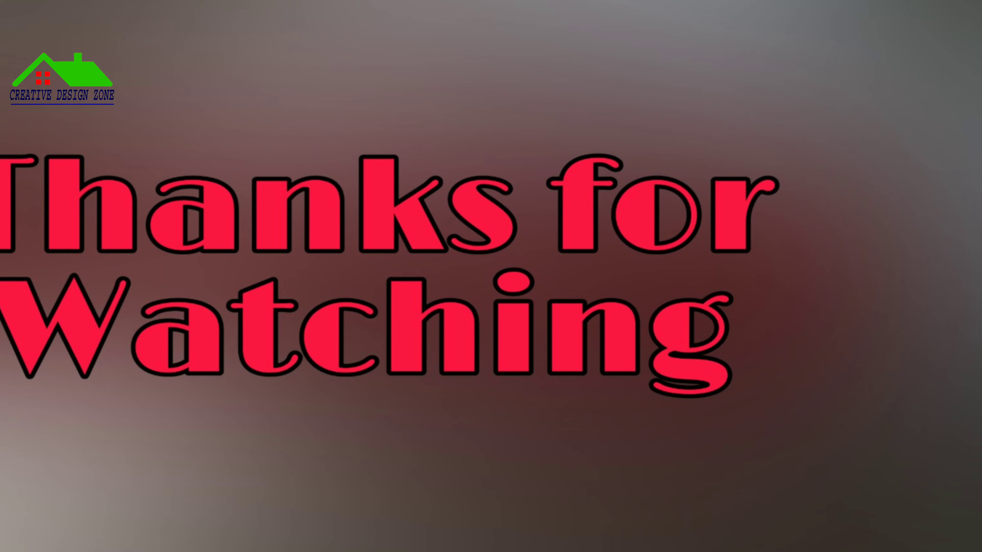